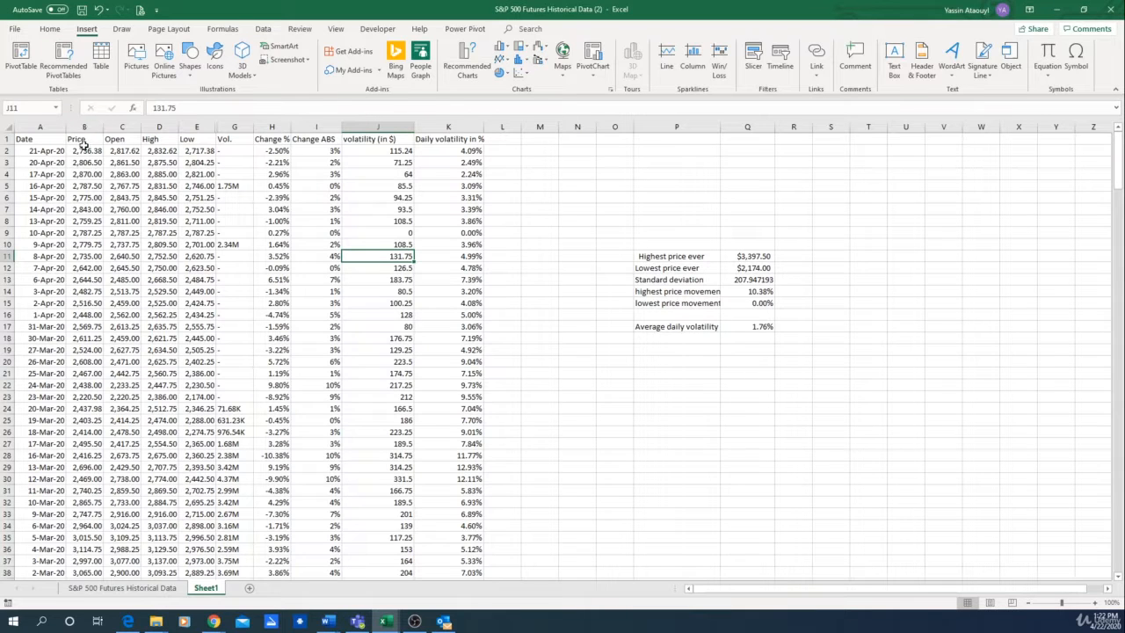
# Preview the Open-High-Low-Close stock chart type for the Price to Low data in B1:E7 without inserting it
pyautogui.moveTo(81, 141); pyautogui.dragTo(211, 209)
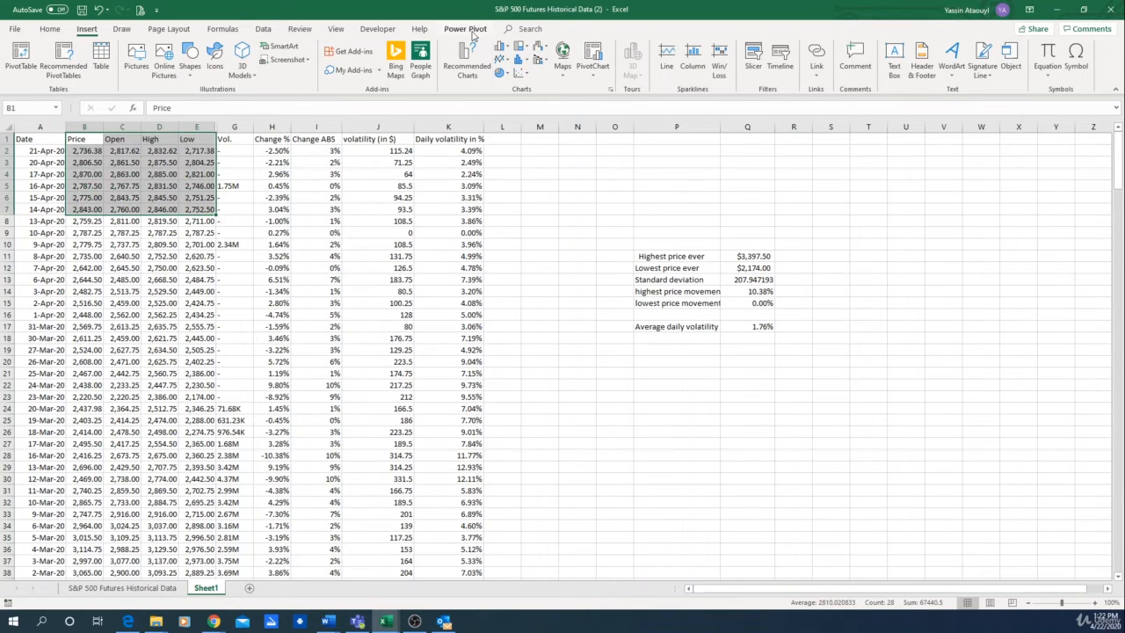
pyautogui.click(479, 78)
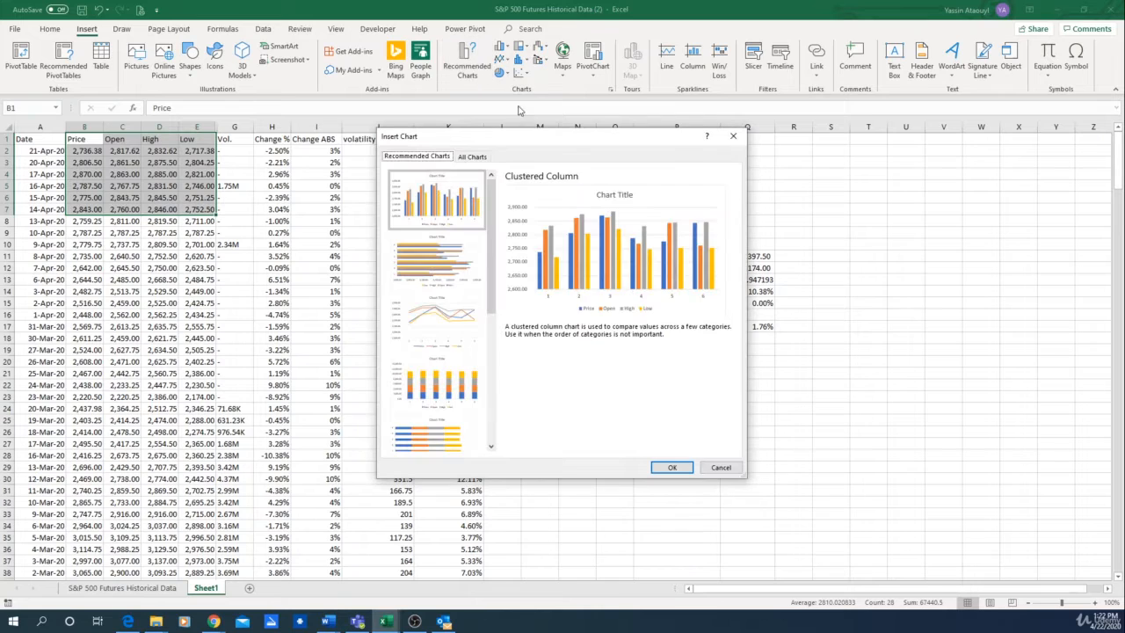
pyautogui.click(474, 157)
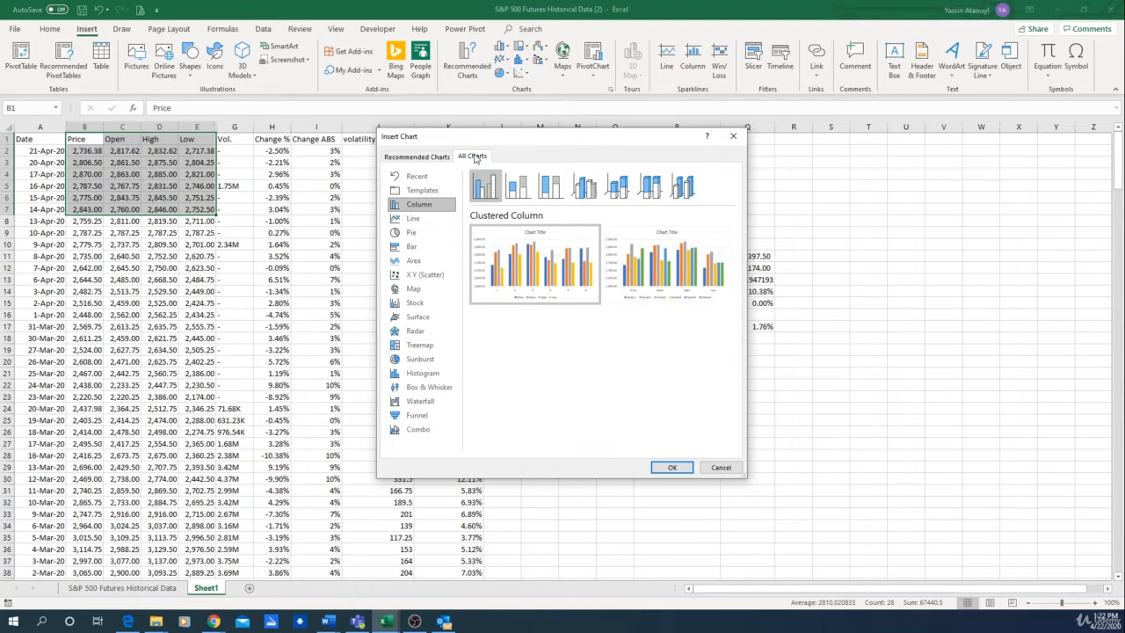
pyautogui.click(411, 305)
pyautogui.click(518, 195)
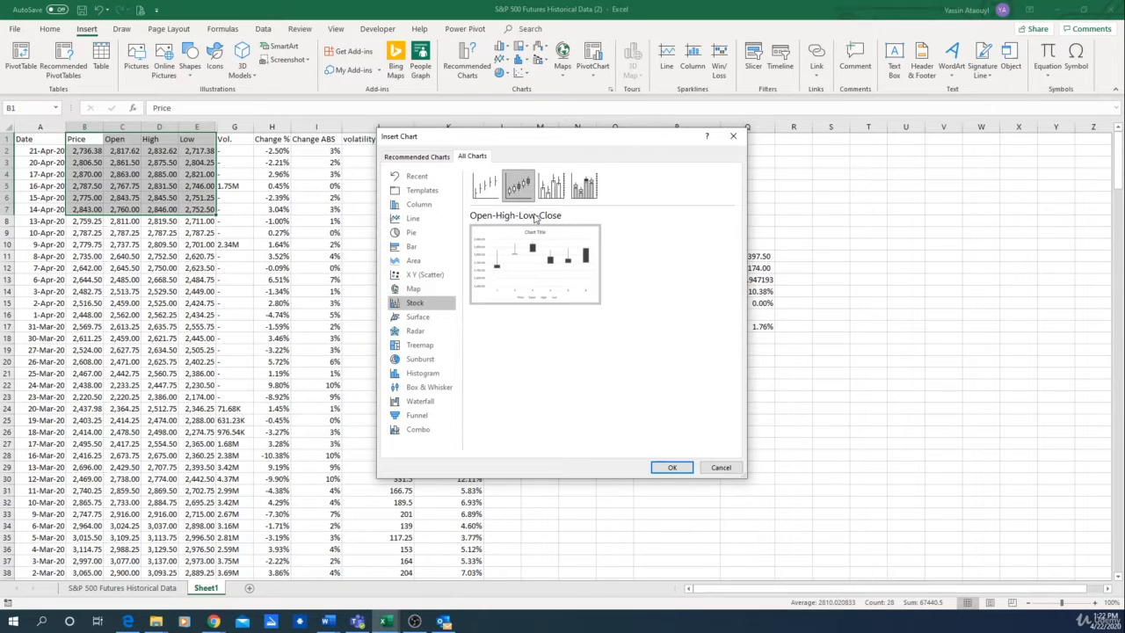
pyautogui.click(733, 135)
# Unhide the close price column F between the Low and Vol. columns
pyautogui.click(240, 172)
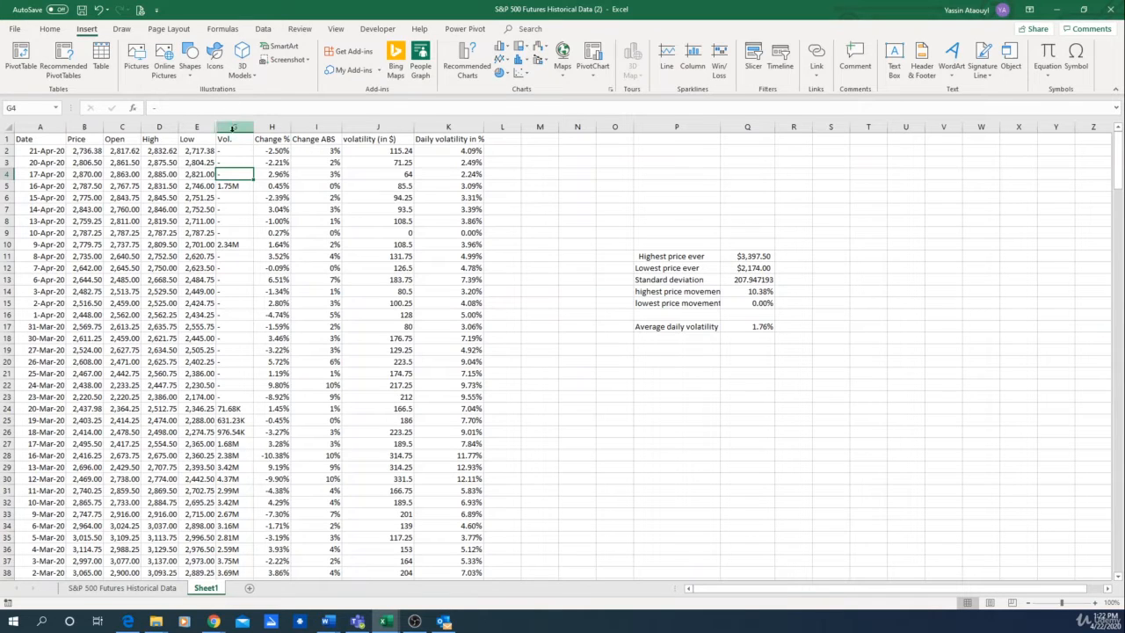
pyautogui.moveTo(197, 127); pyautogui.dragTo(235, 127)
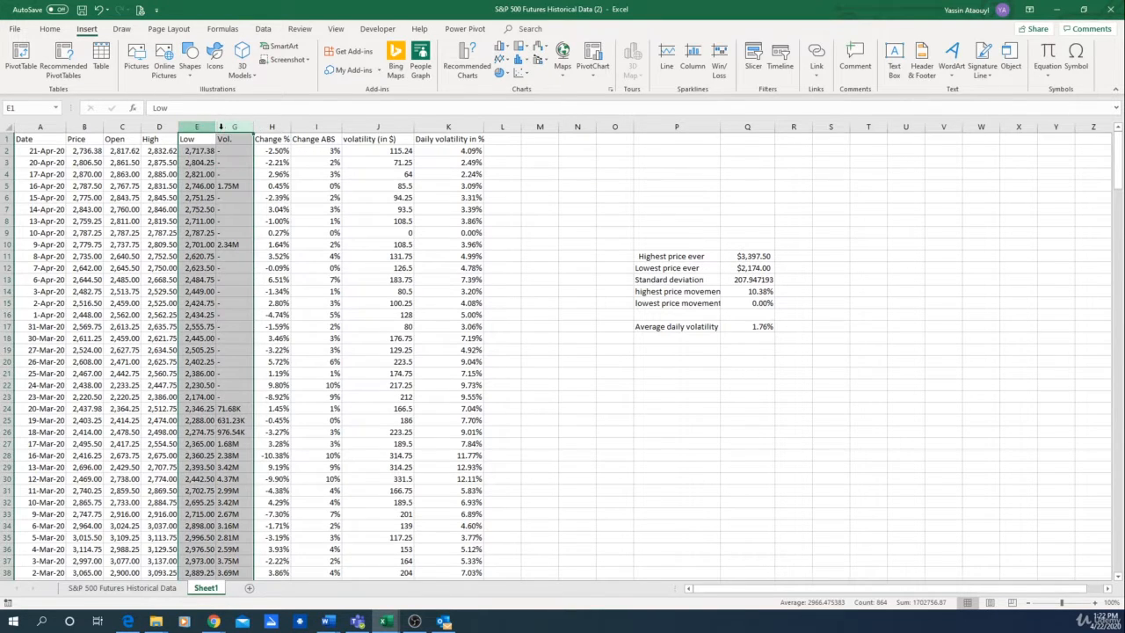
pyautogui.rightClick(220, 131)
pyautogui.click(248, 295)
pyautogui.click(236, 205)
# Compare the first close price value in column F with the matching Price value in column B
pyautogui.click(235, 140)
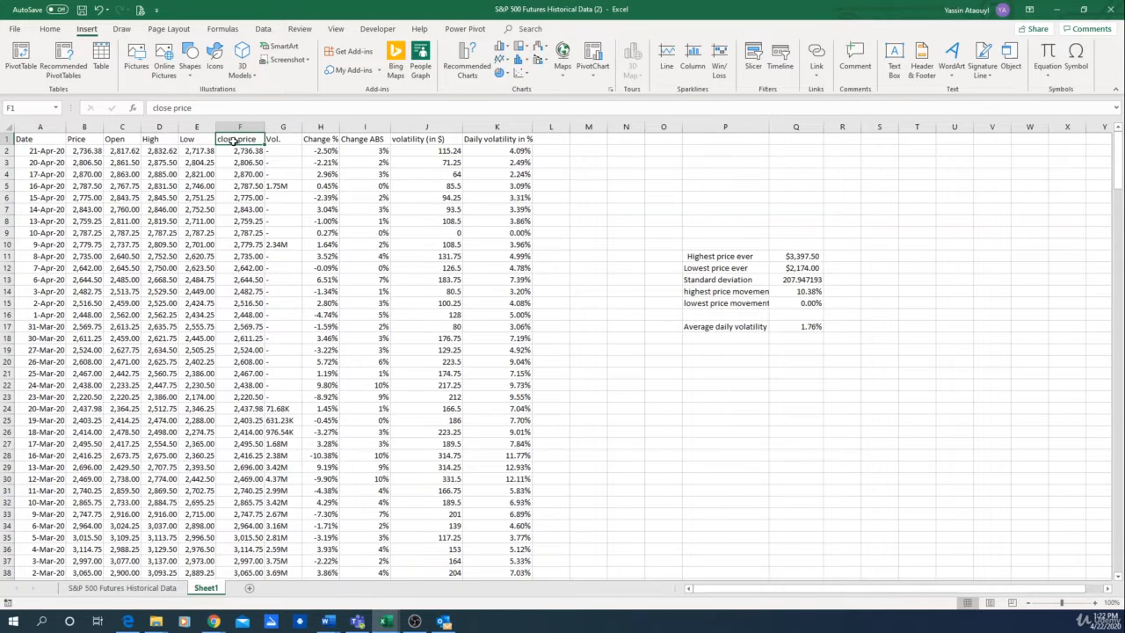
pyautogui.click(235, 153)
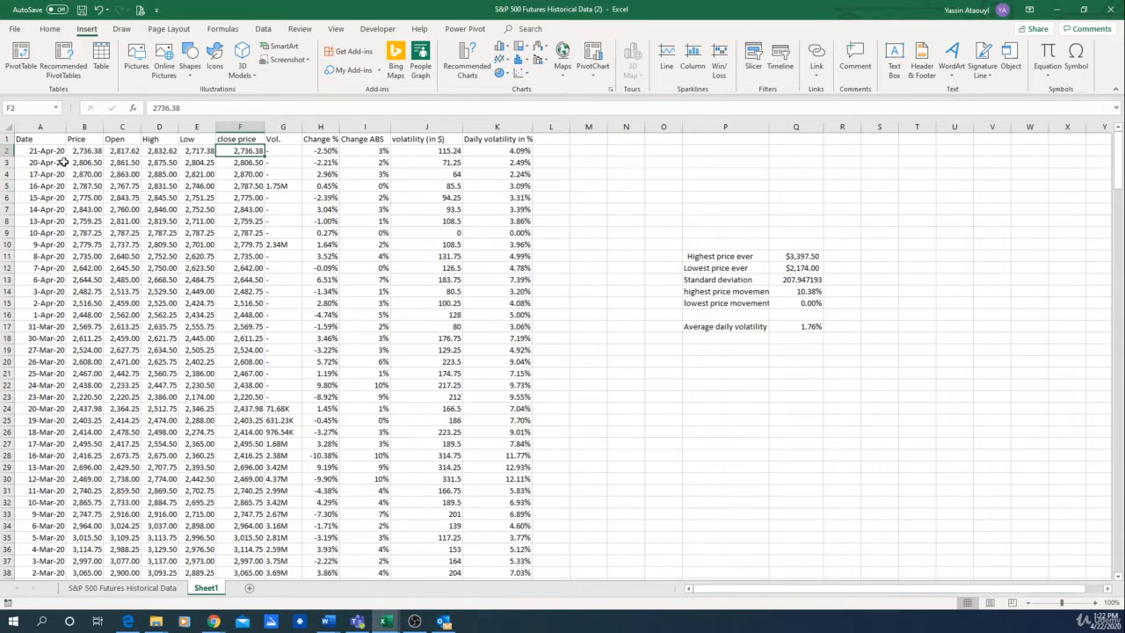
pyautogui.click(102, 153)
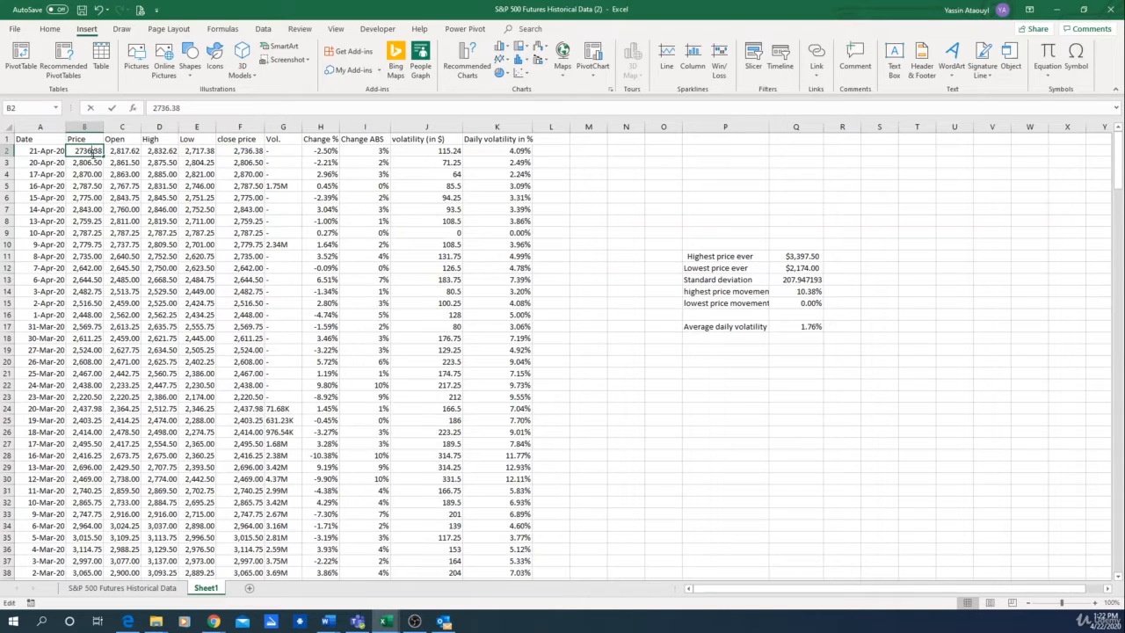
pyautogui.click(239, 152)
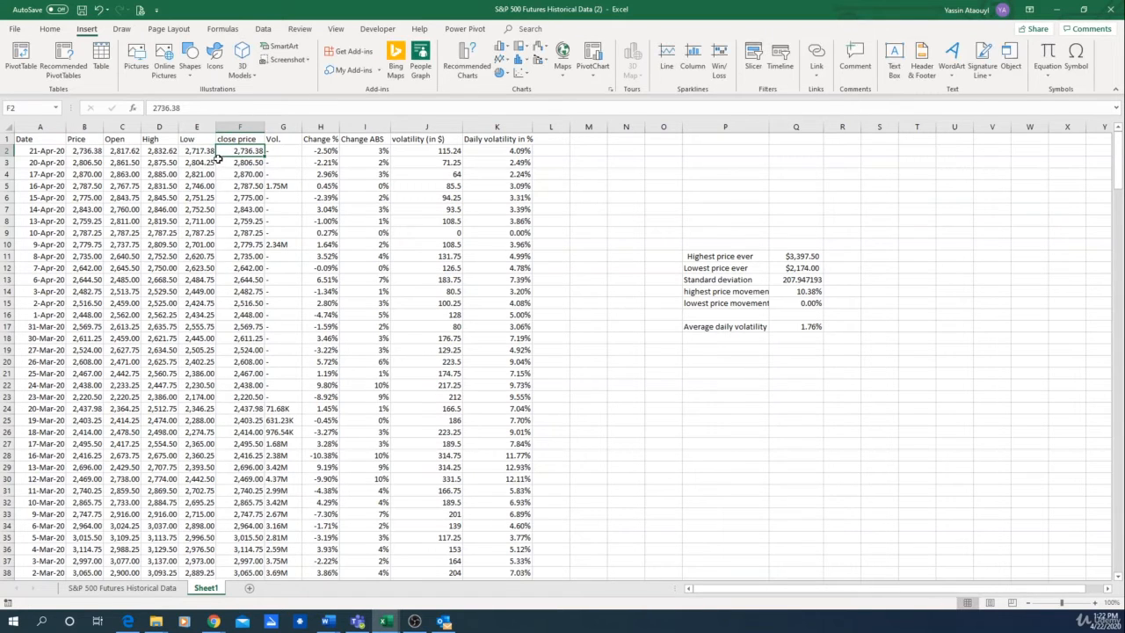
pyautogui.moveTo(86, 139); pyautogui.dragTo(105, 139)
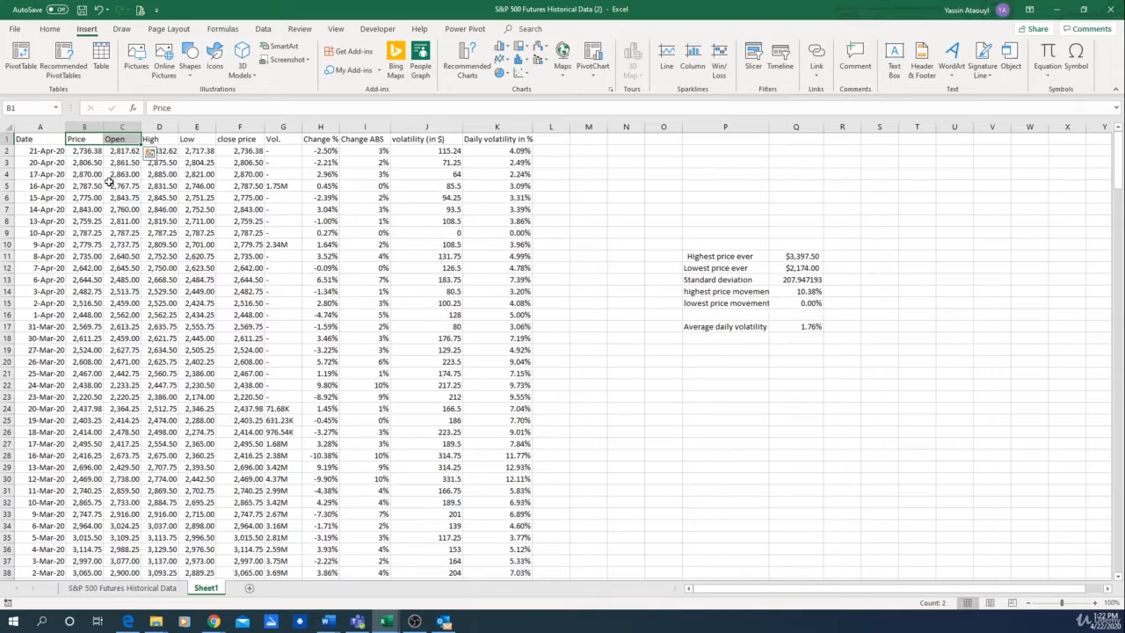
pyautogui.click(121, 209)
pyautogui.click(34, 151)
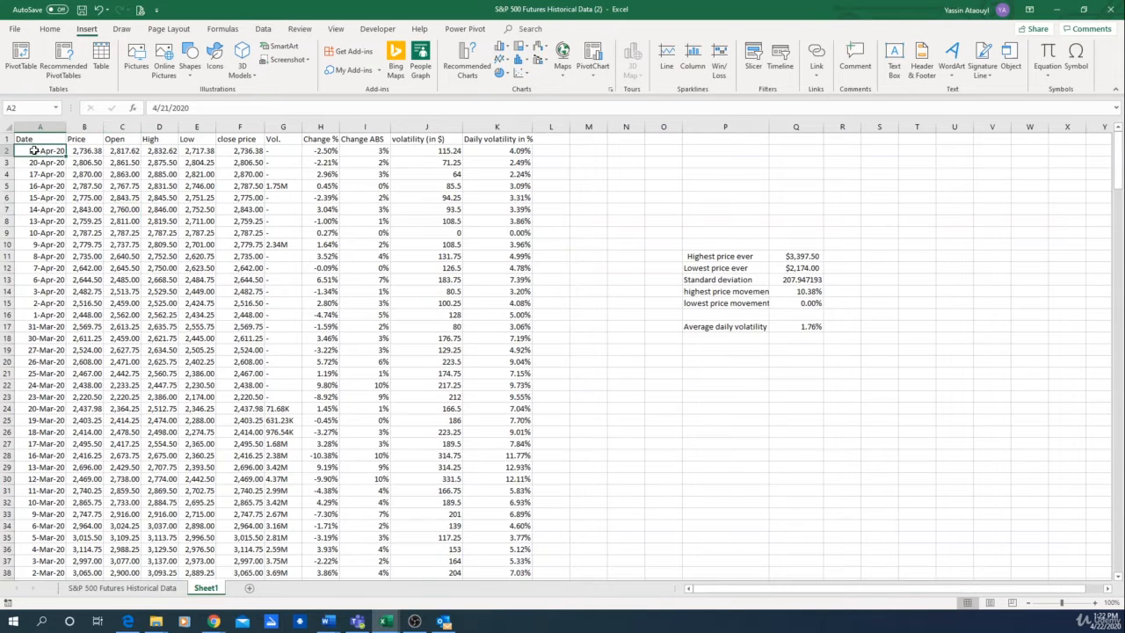
pyautogui.click(84, 126)
pyautogui.rightClick(84, 130)
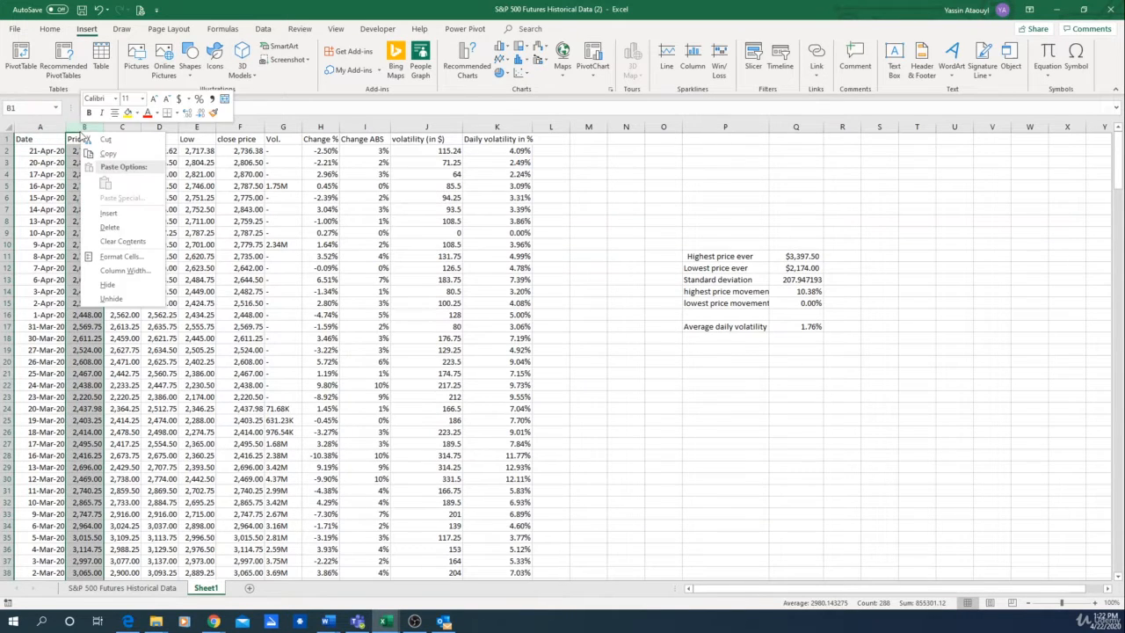
pyautogui.click(220, 230)
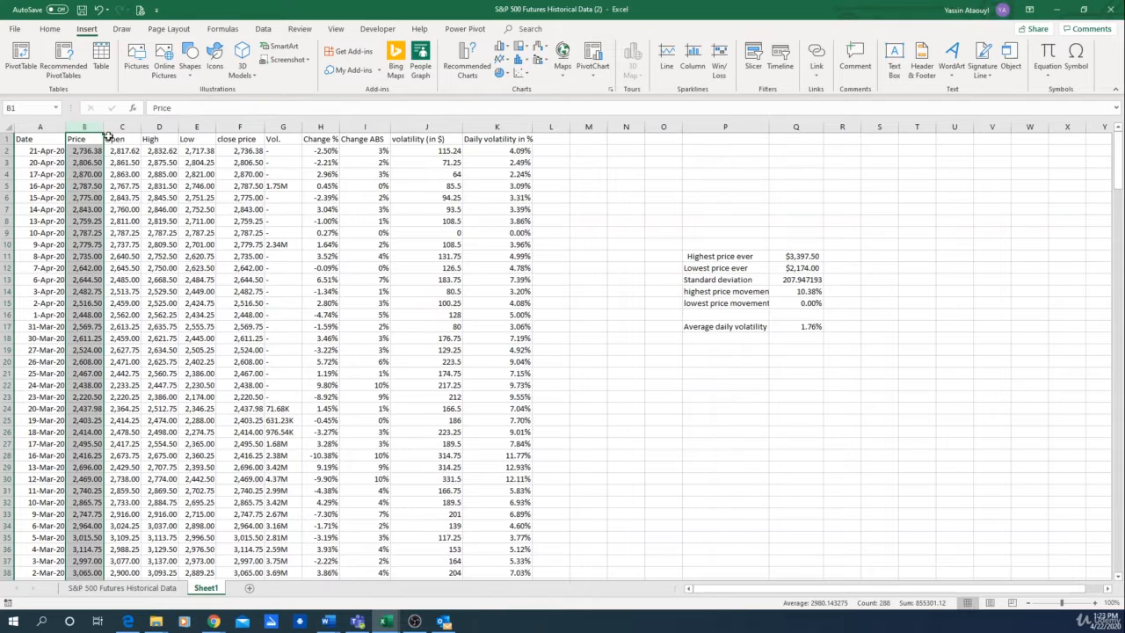
# Insert an empty column C before the Open column and copy the Date column into it
pyautogui.click(121, 128)
pyautogui.rightClick(119, 129)
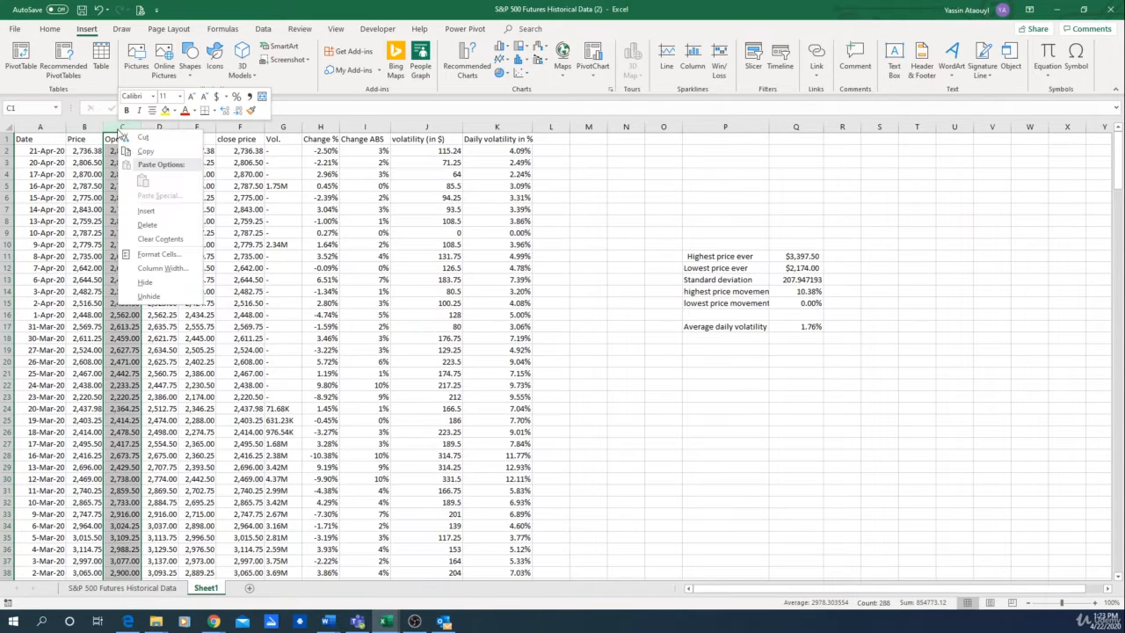
pyautogui.click(166, 216)
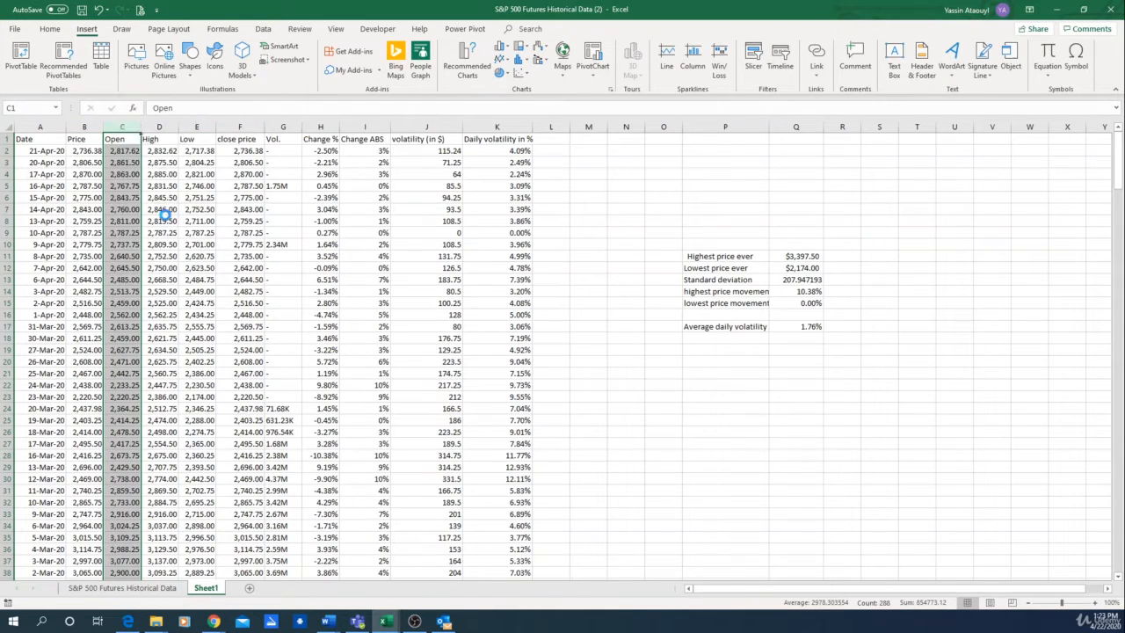
pyautogui.click(40, 127)
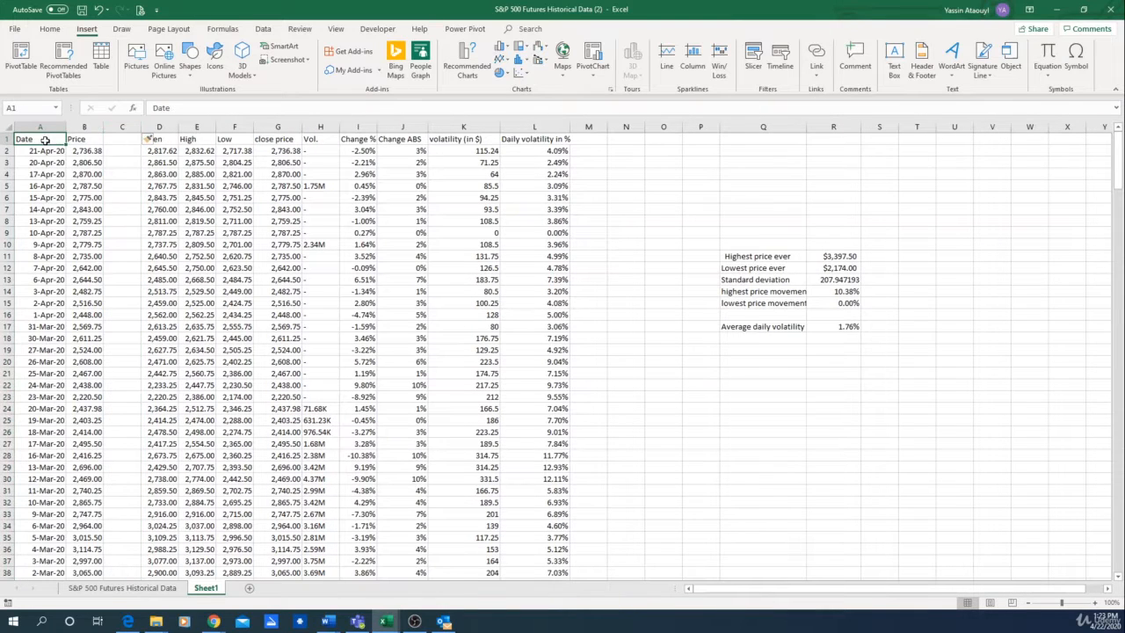
pyautogui.hotkey('ctrl', 'c')
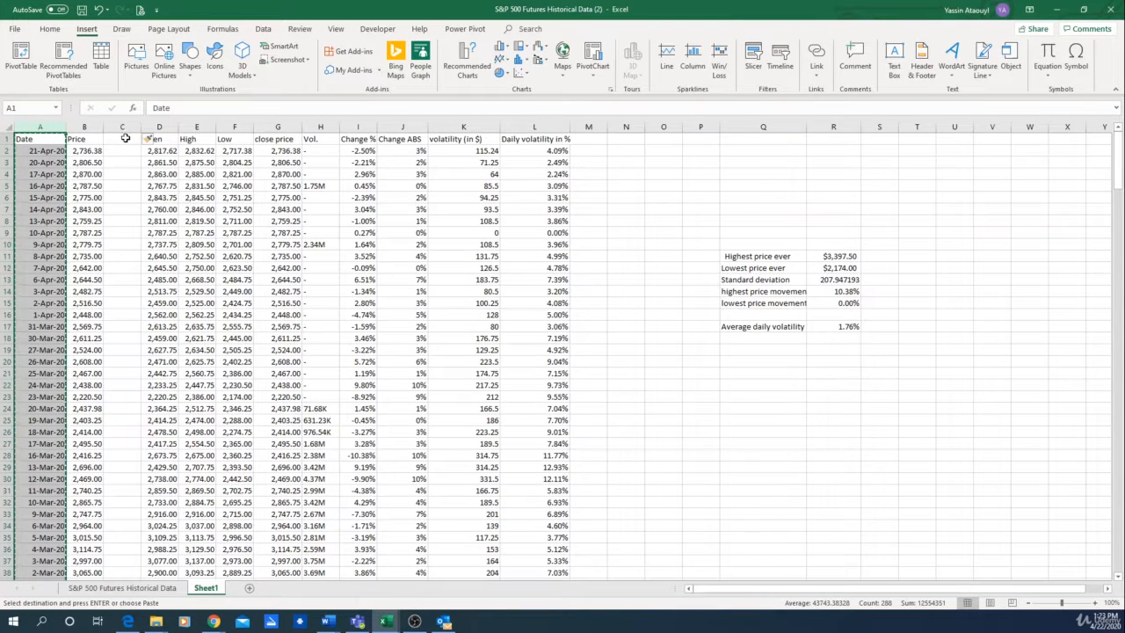
pyautogui.click(123, 127)
pyautogui.hotkey('ctrl', 'v')
pyautogui.click(258, 221)
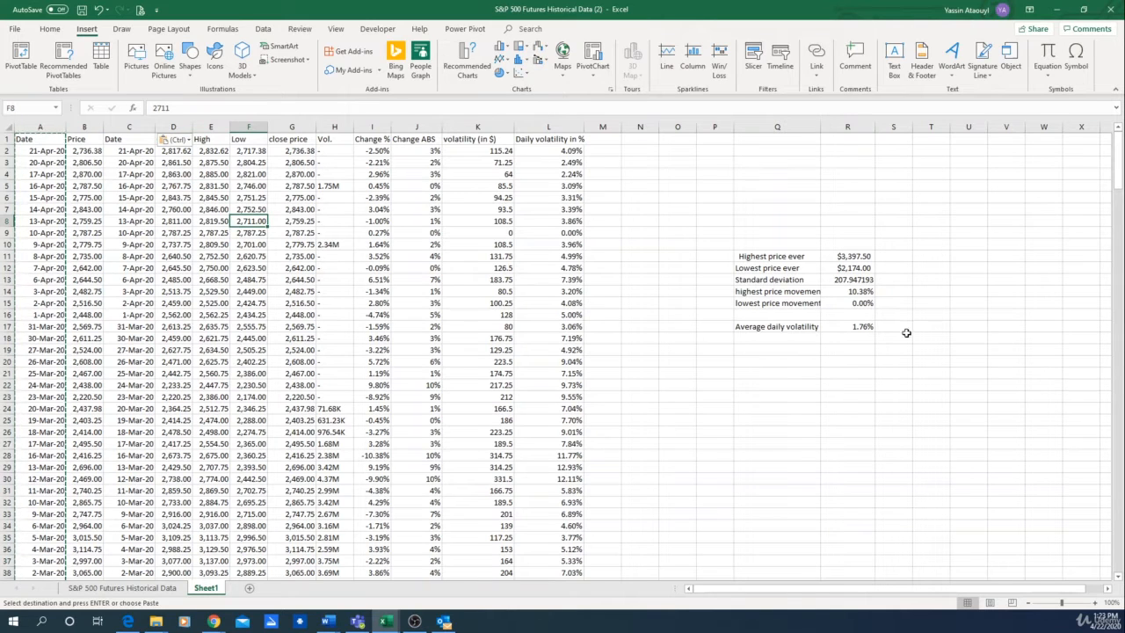
pyautogui.click(847, 294)
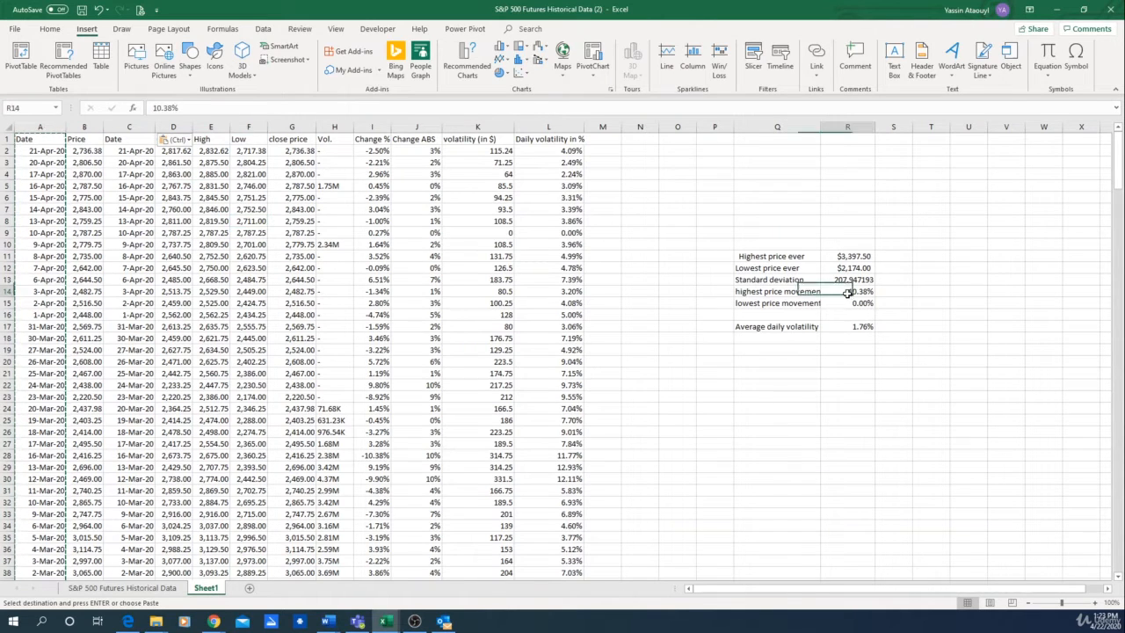
pyautogui.click(814, 232)
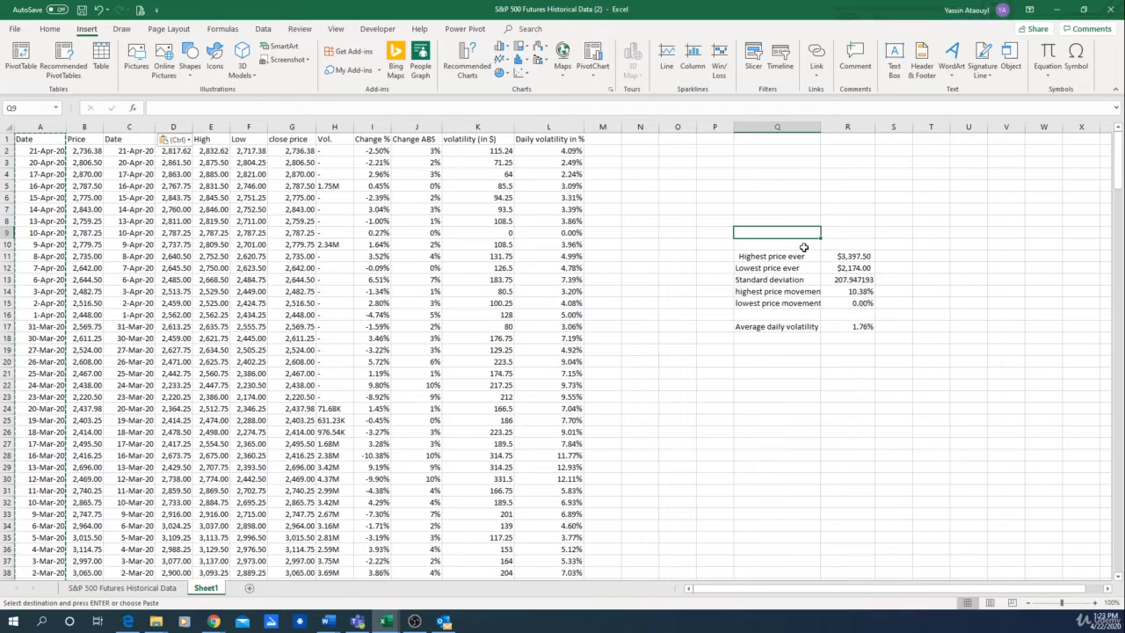
pyautogui.click(123, 302)
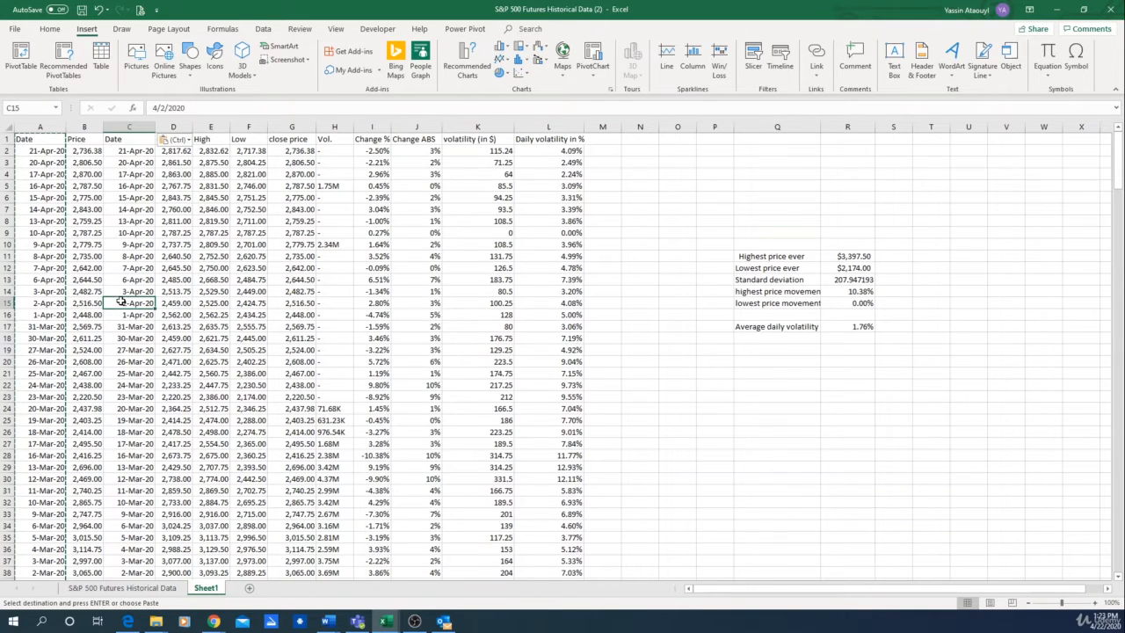
pyautogui.click(197, 256)
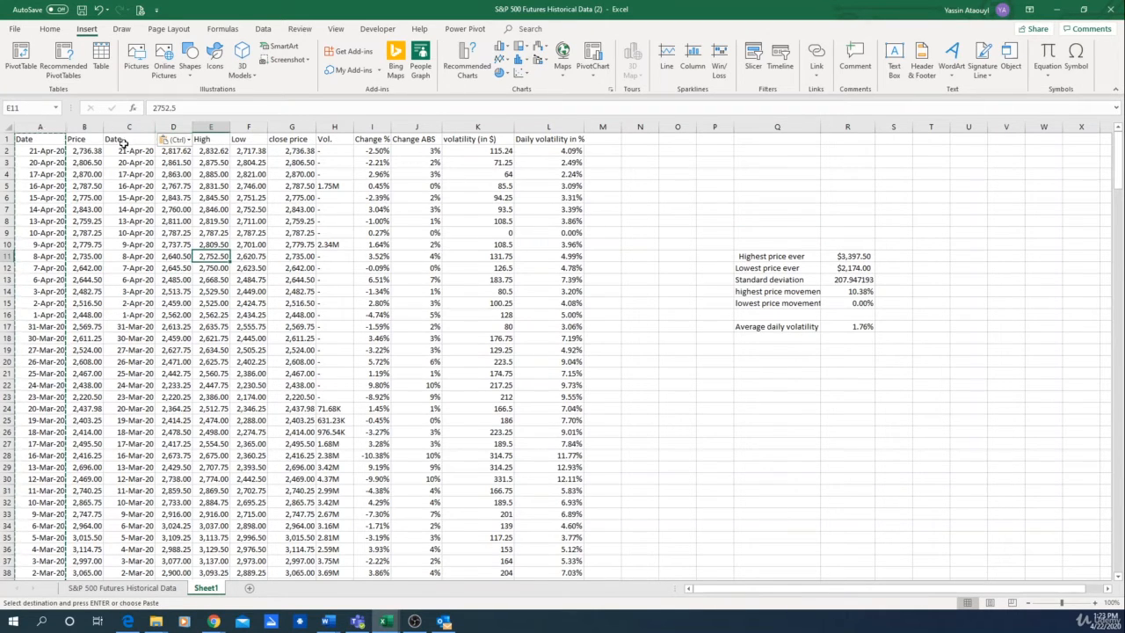
pyautogui.moveTo(126, 152); pyautogui.dragTo(288, 160)
pyautogui.click(188, 213)
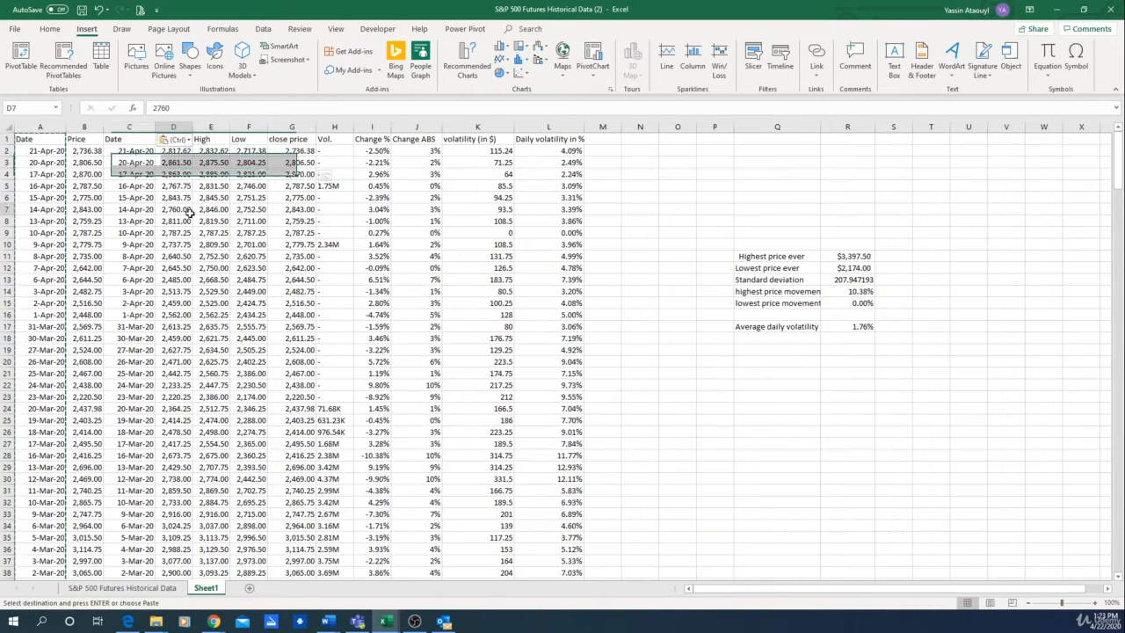
# Insert an Open-High-Low-Close stock chart from the date, open, high, low and close data in C2:G288
pyautogui.hotkey('ctrl', 'Down')
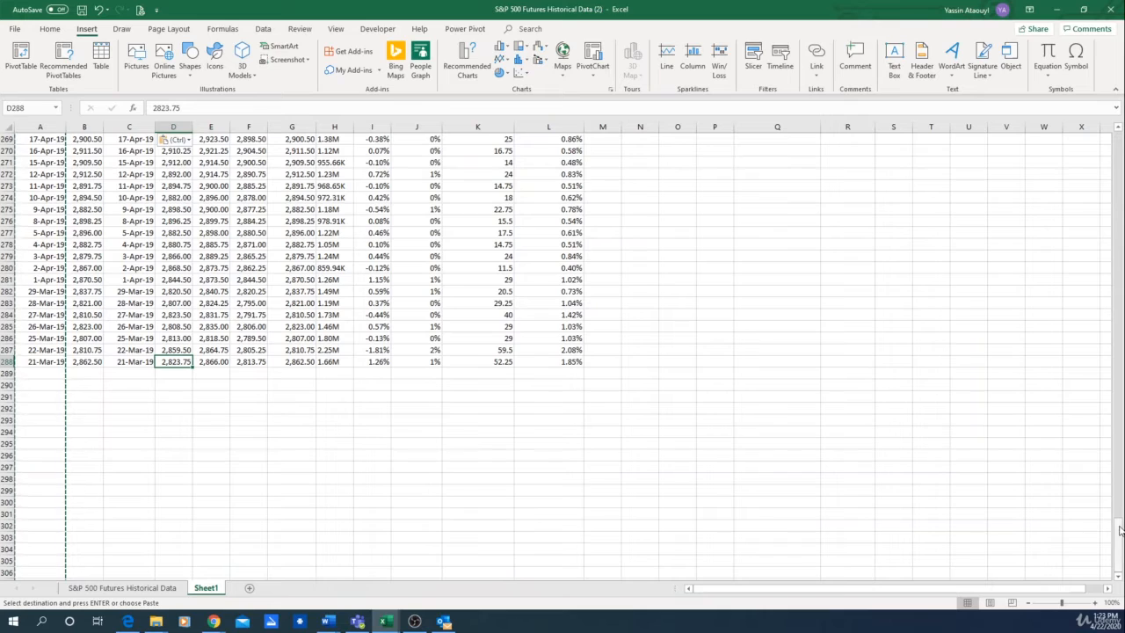
pyautogui.moveTo(1118, 545); pyautogui.dragTo(1116, 408)
pyautogui.moveTo(1108, 170); pyautogui.dragTo(1109, 165)
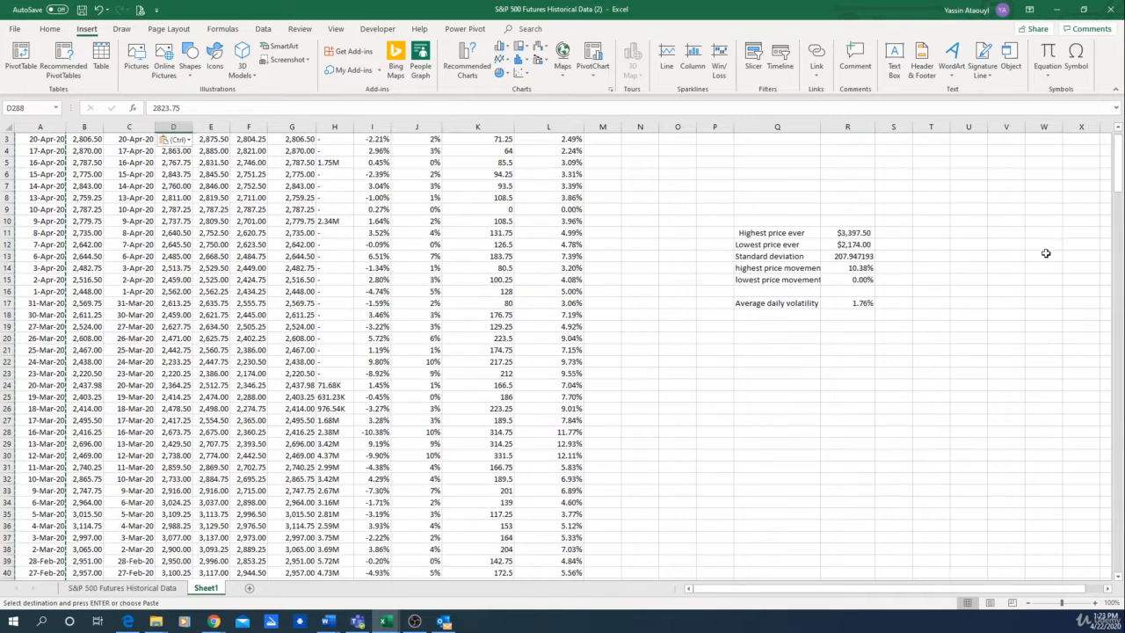
pyautogui.scroll(1, 131, 176)
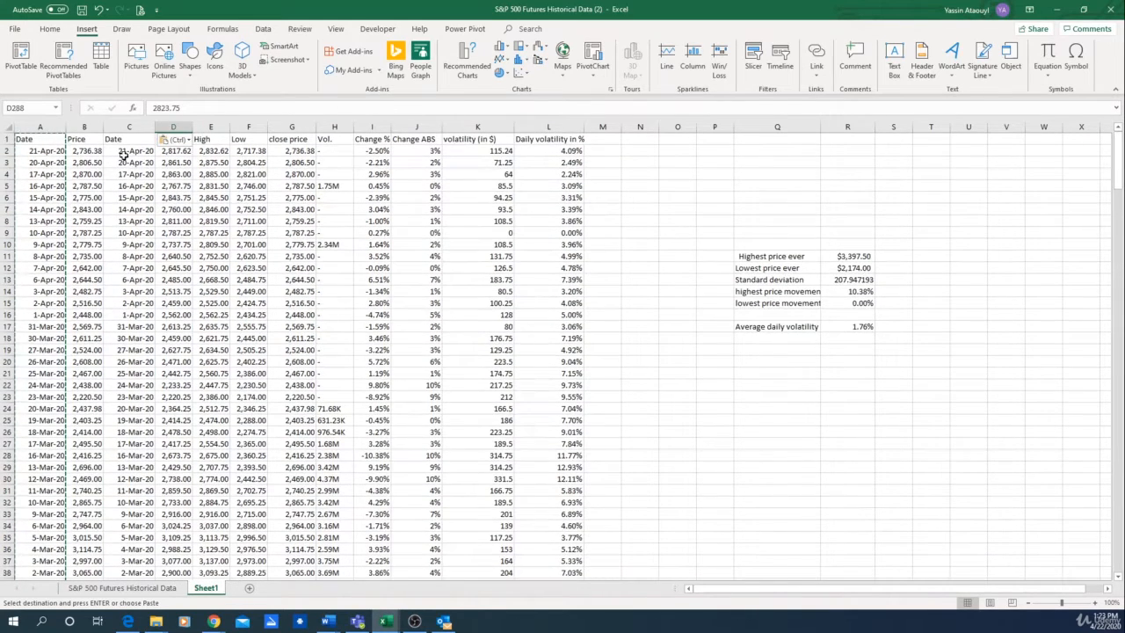
pyautogui.moveTo(124, 152); pyautogui.dragTo(299, 550)
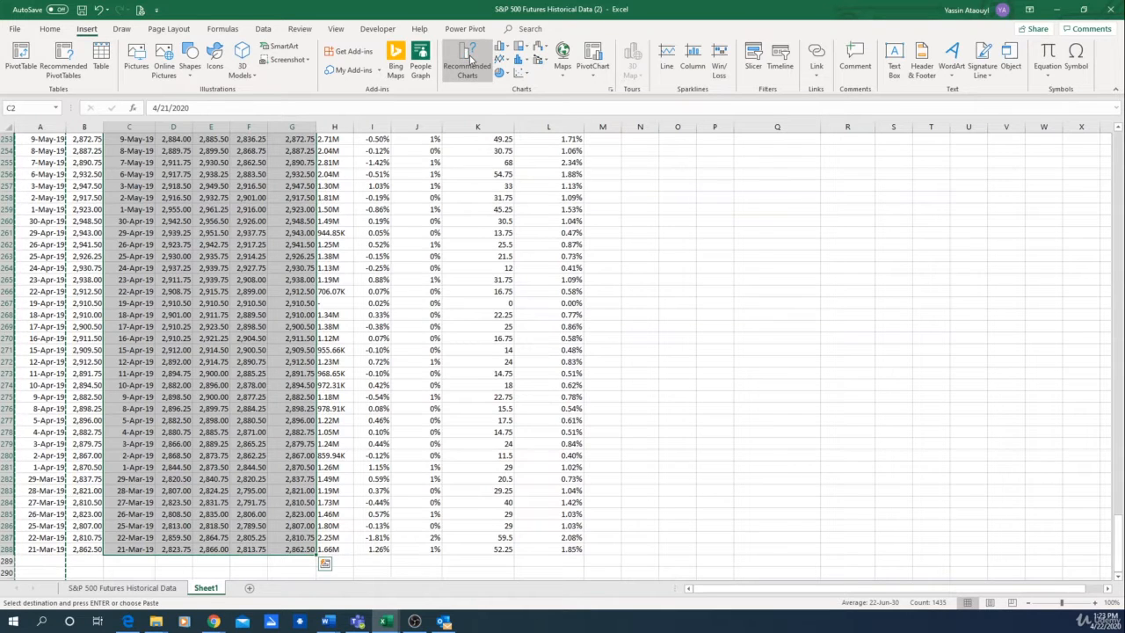
pyautogui.click(468, 60)
pyautogui.click(480, 157)
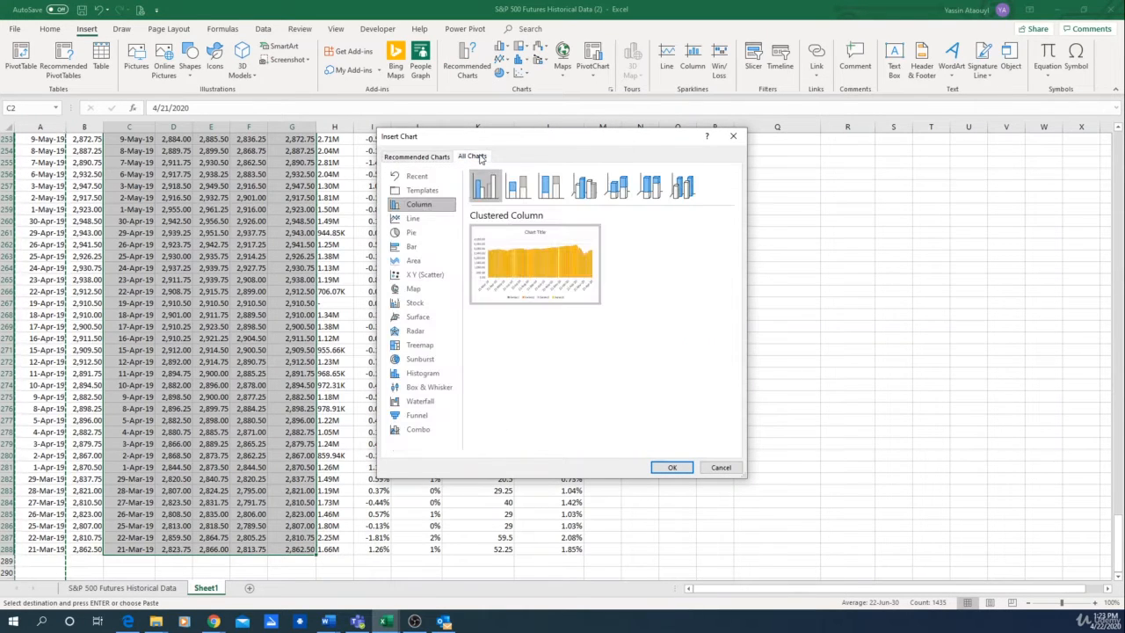
pyautogui.click(417, 303)
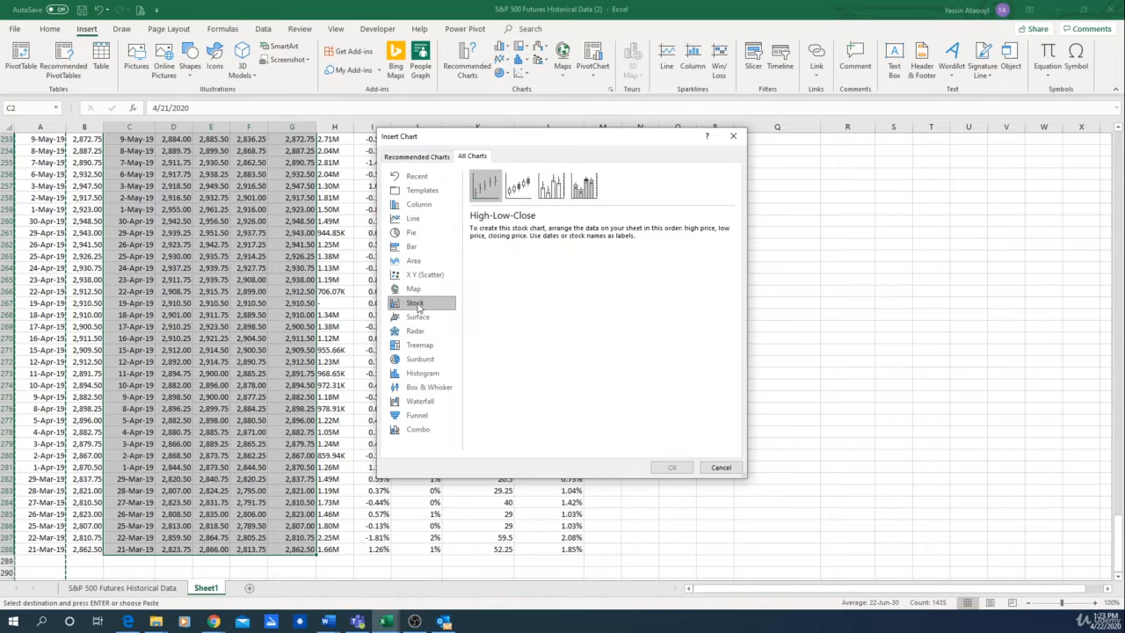
pyautogui.click(518, 186)
pyautogui.moveTo(556, 286)
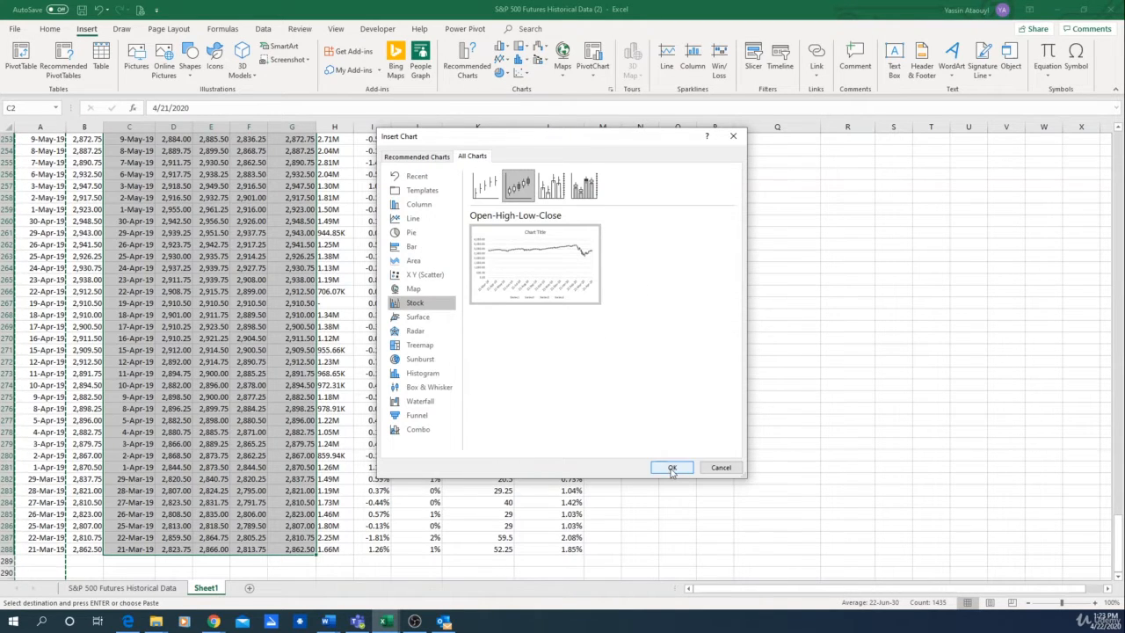
pyautogui.click(672, 468)
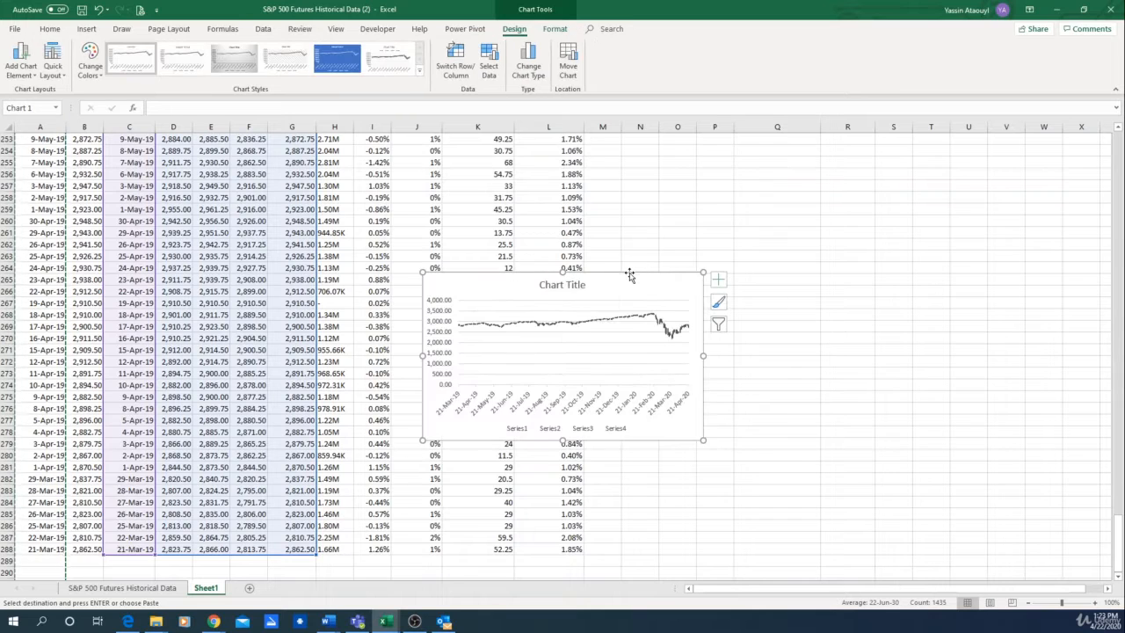
# Move the stock chart up and clear of the data, to about columns O to T and rows 219 to 233
pyautogui.moveTo(629, 278); pyautogui.dragTo(757, 143)
pyautogui.scroll(7, 891, 319)
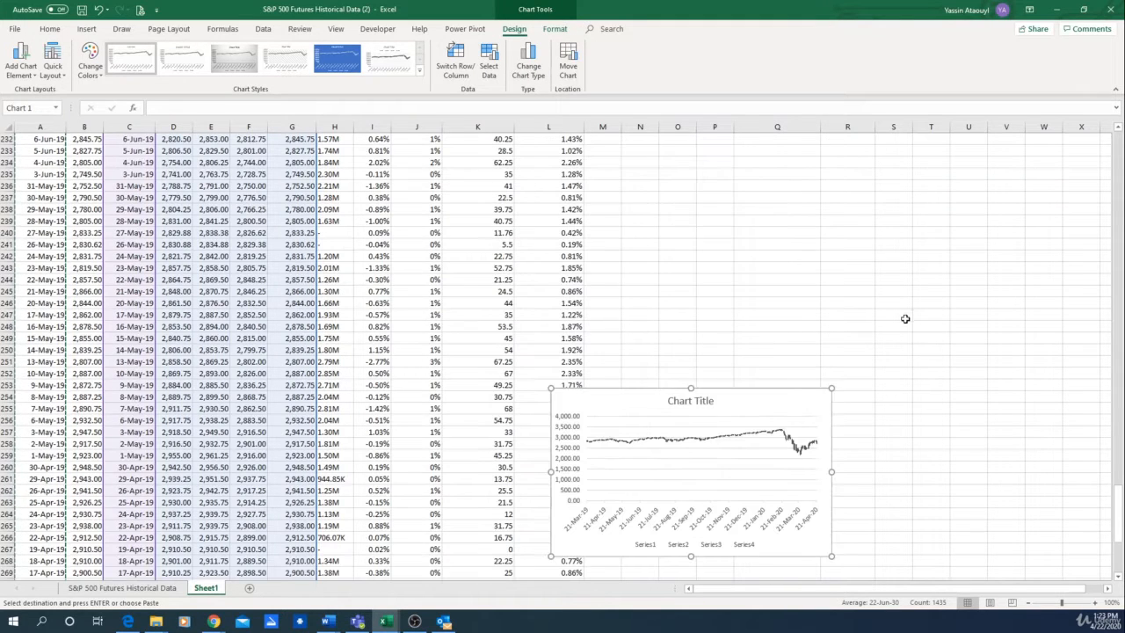
pyautogui.moveTo(757, 395); pyautogui.dragTo(772, 21)
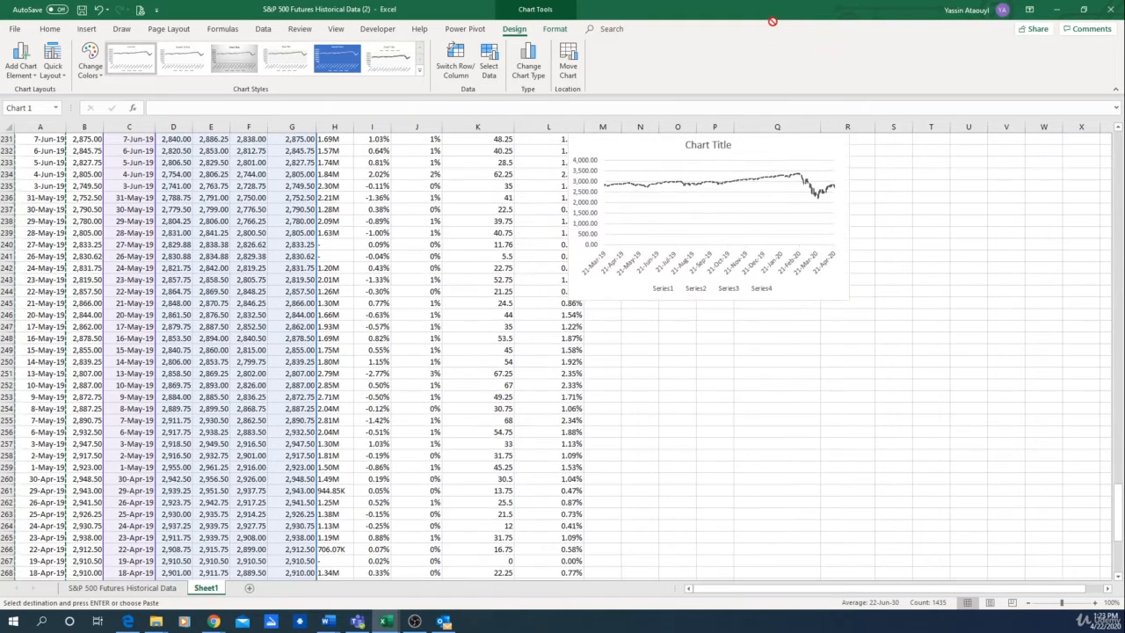
pyautogui.moveTo(834, 138); pyautogui.dragTo(865, 182)
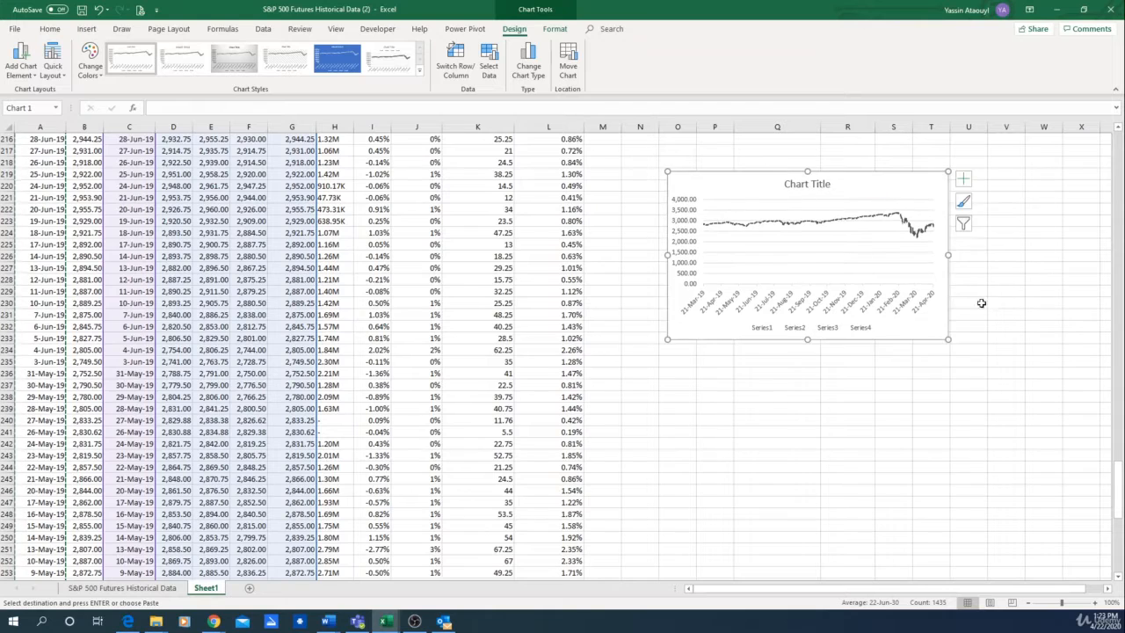
# Enlarge the stock chart and move it to the top of the sheet, beside the summary statistics in columns Q and R
pyautogui.scroll(5, 994, 322)
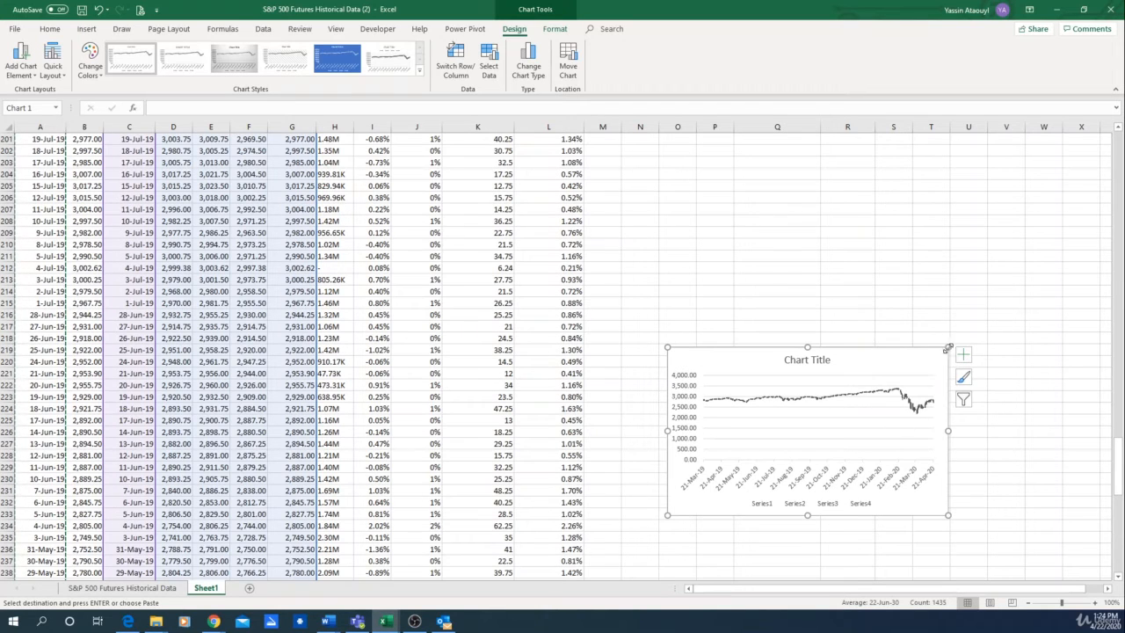
pyautogui.moveTo(948, 347); pyautogui.dragTo(1077, 148)
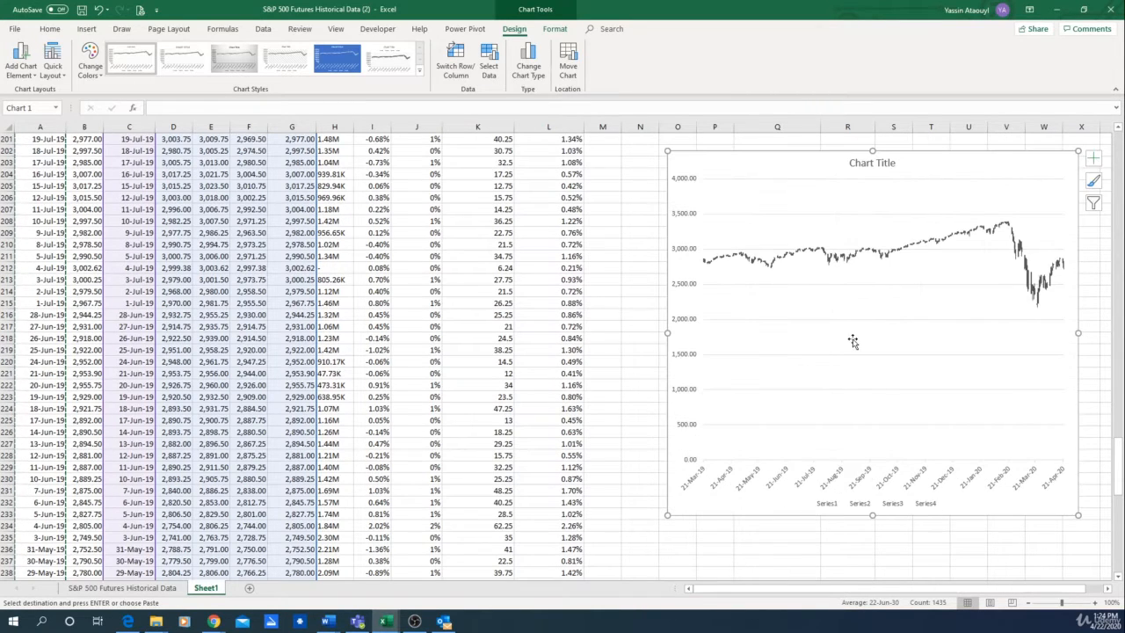
pyautogui.scroll(-4, 857, 343)
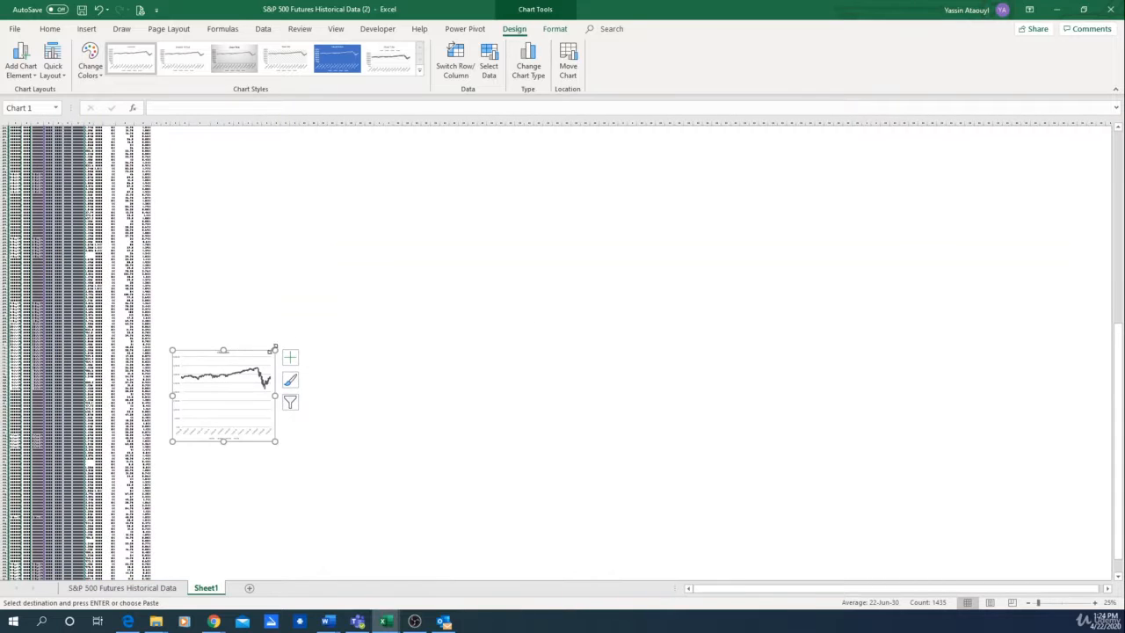
pyautogui.moveTo(234, 352); pyautogui.dragTo(254, 142)
pyautogui.scroll(7, 349, 275)
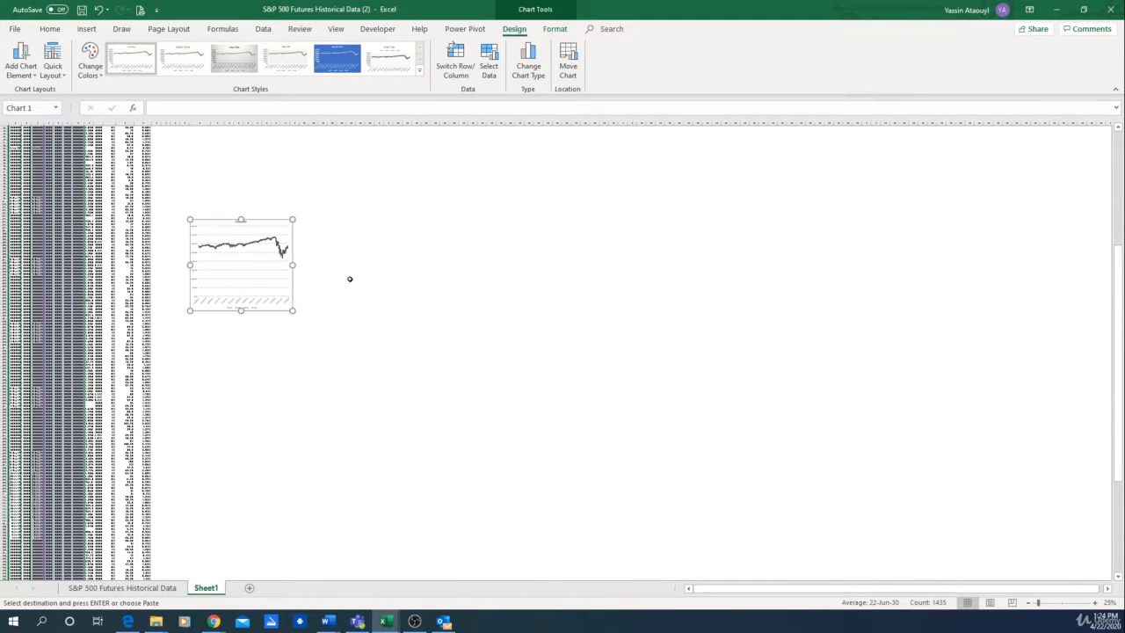
pyautogui.scroll(3, 291, 313)
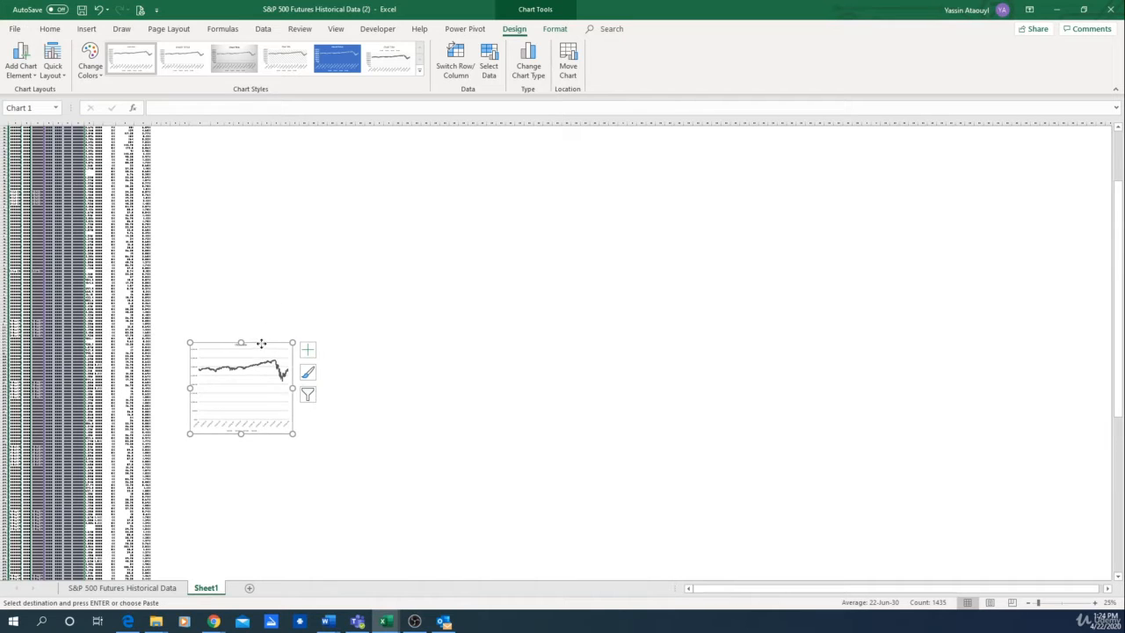
pyautogui.moveTo(260, 341); pyautogui.dragTo(283, 150)
pyautogui.scroll(5, 367, 263)
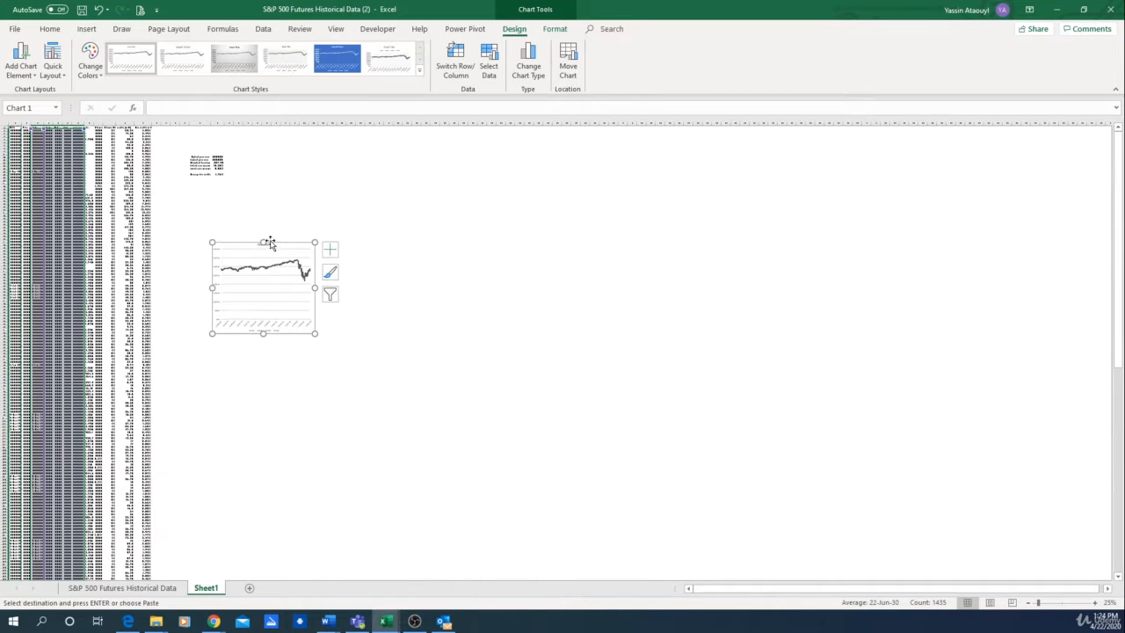
pyautogui.moveTo(280, 241); pyautogui.dragTo(304, 139)
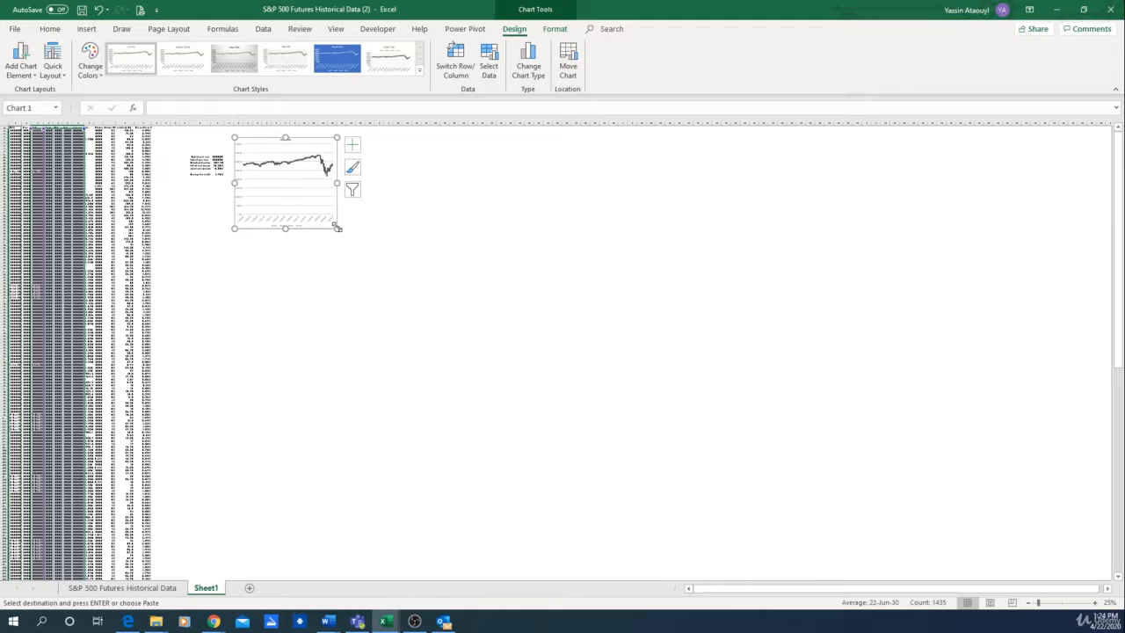
# Resize the stock chart to cover about columns T to AN and rows 5 to 45, then deselect it
pyautogui.moveTo(336, 228); pyautogui.dragTo(425, 255)
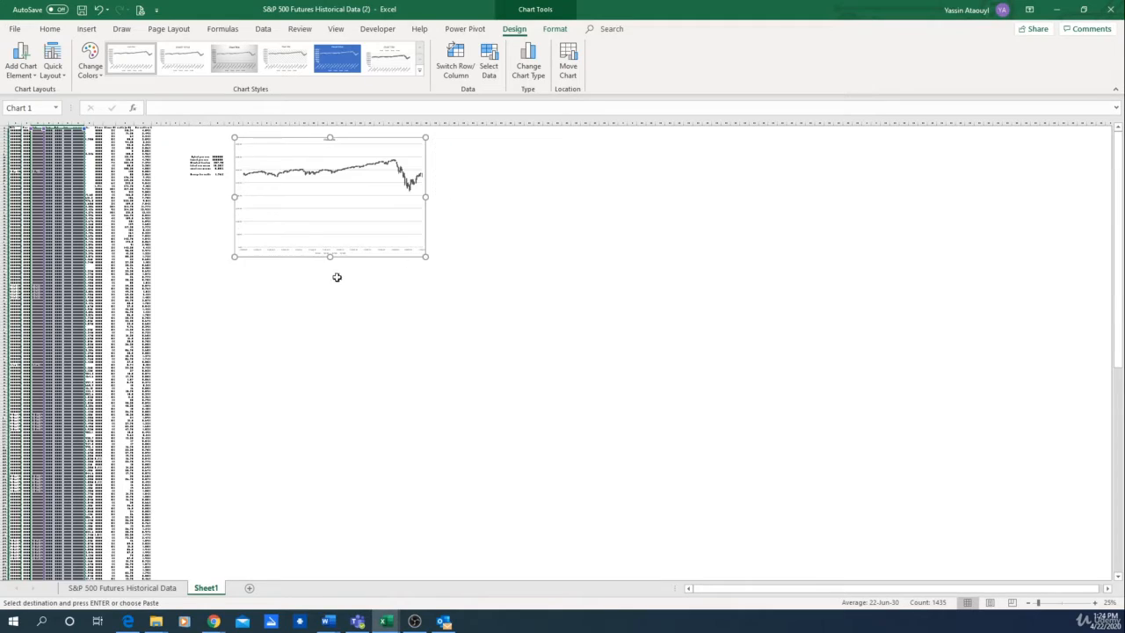
pyautogui.scroll(5, 352, 278)
pyautogui.scroll(3, 365, 281)
pyautogui.moveTo(809, 589); pyautogui.dragTo(997, 576)
pyautogui.scroll(8, 893, 469)
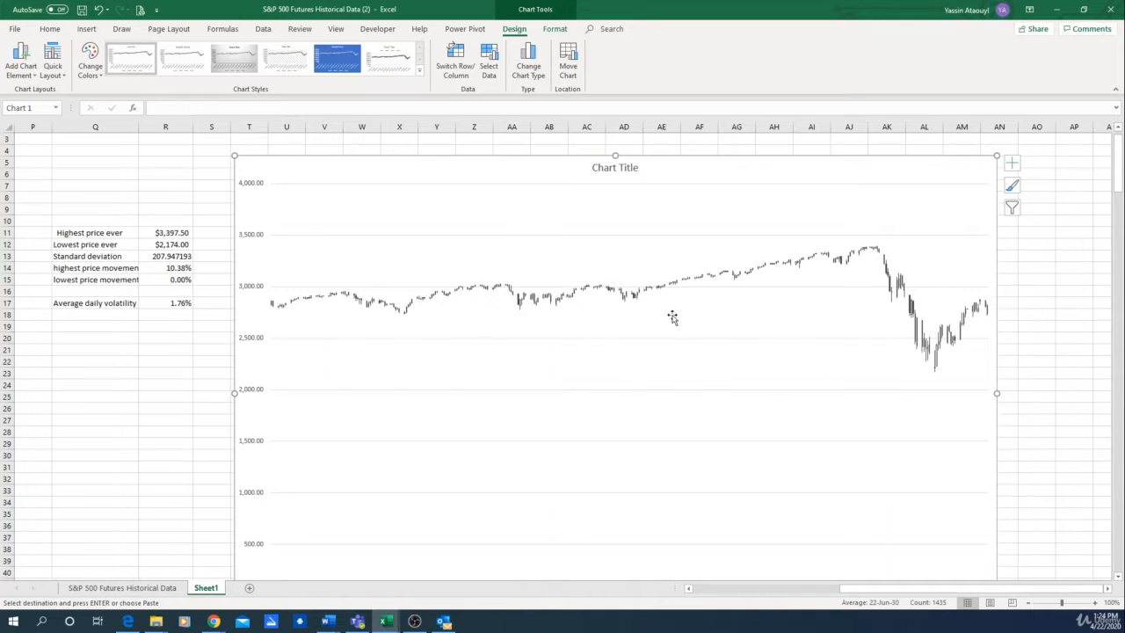
pyautogui.scroll(-4, 615, 448)
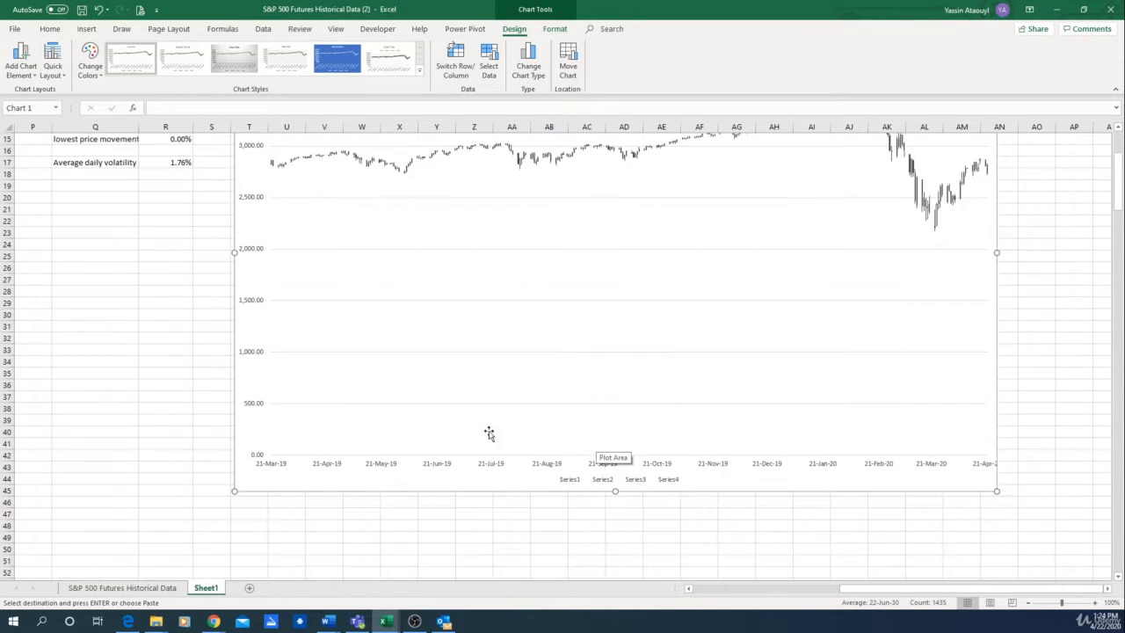
pyautogui.scroll(1, 489, 433)
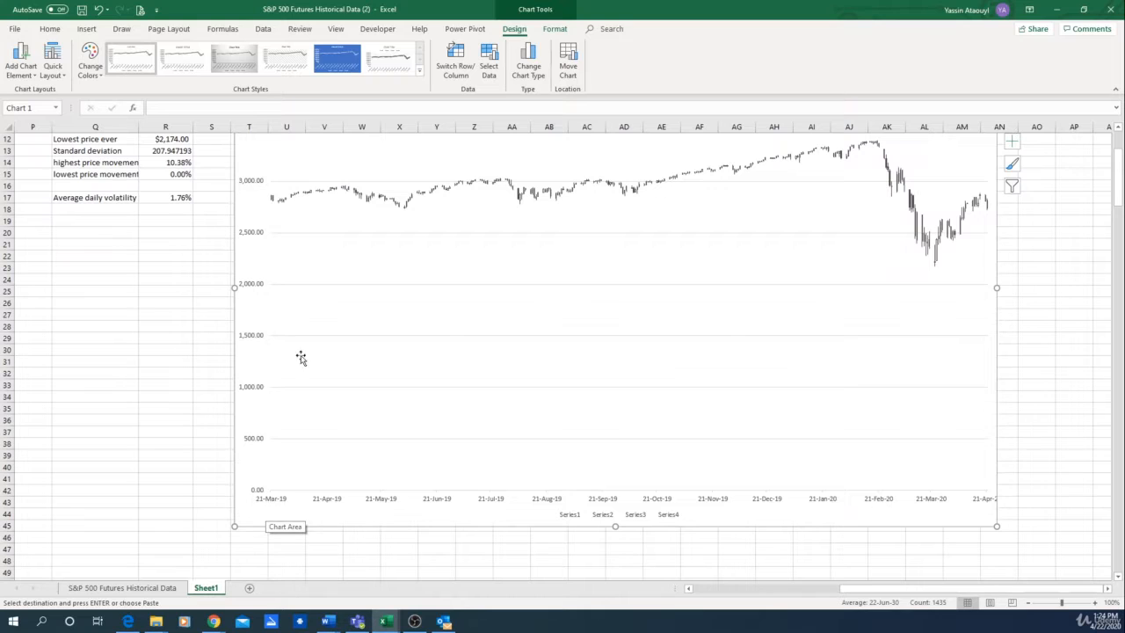
pyautogui.moveTo(998, 525); pyautogui.dragTo(1014, 525)
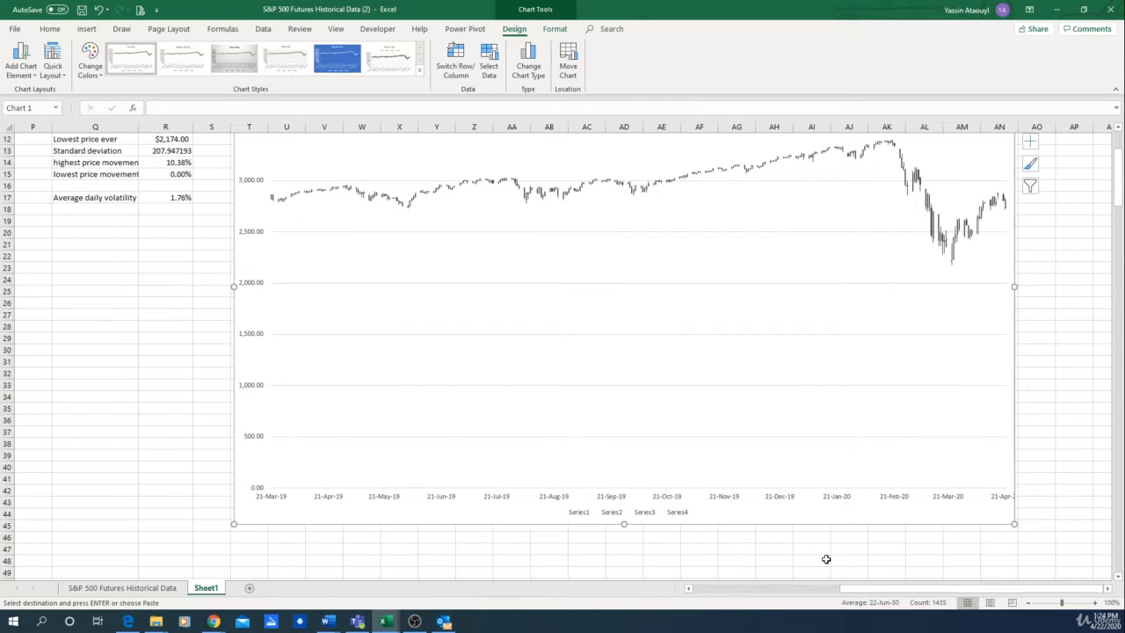
pyautogui.scroll(4, 843, 559)
pyautogui.click(1068, 476)
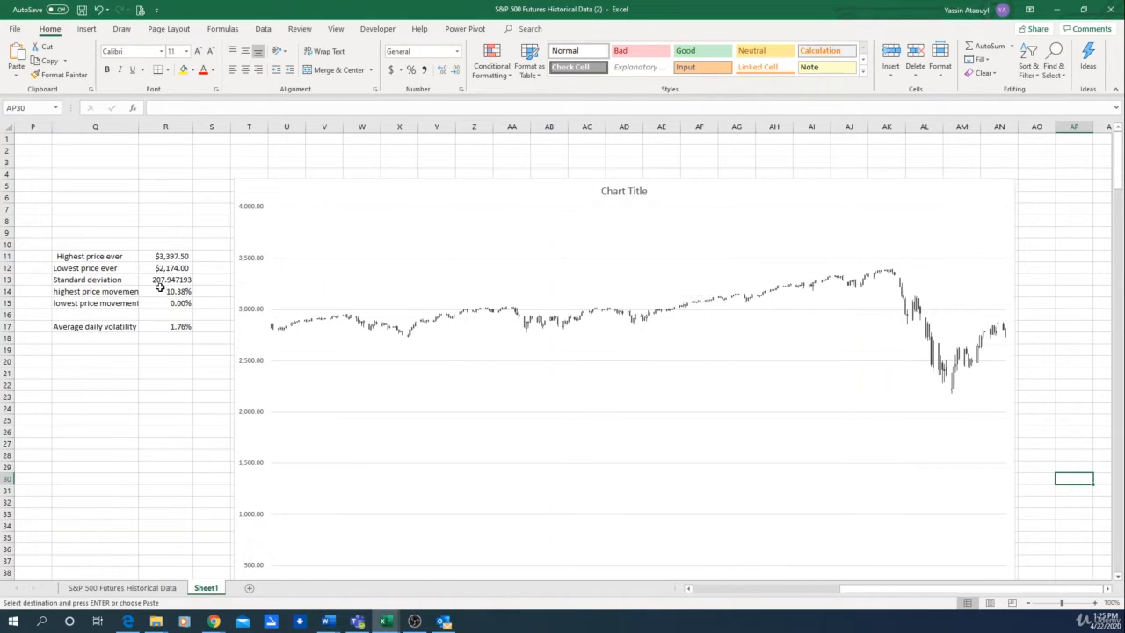
# Label Q20 "Highest price (prevision)" and Q21 "Lowest price (prevision)", and widen column Q to fit the labels
pyautogui.click(87, 363)
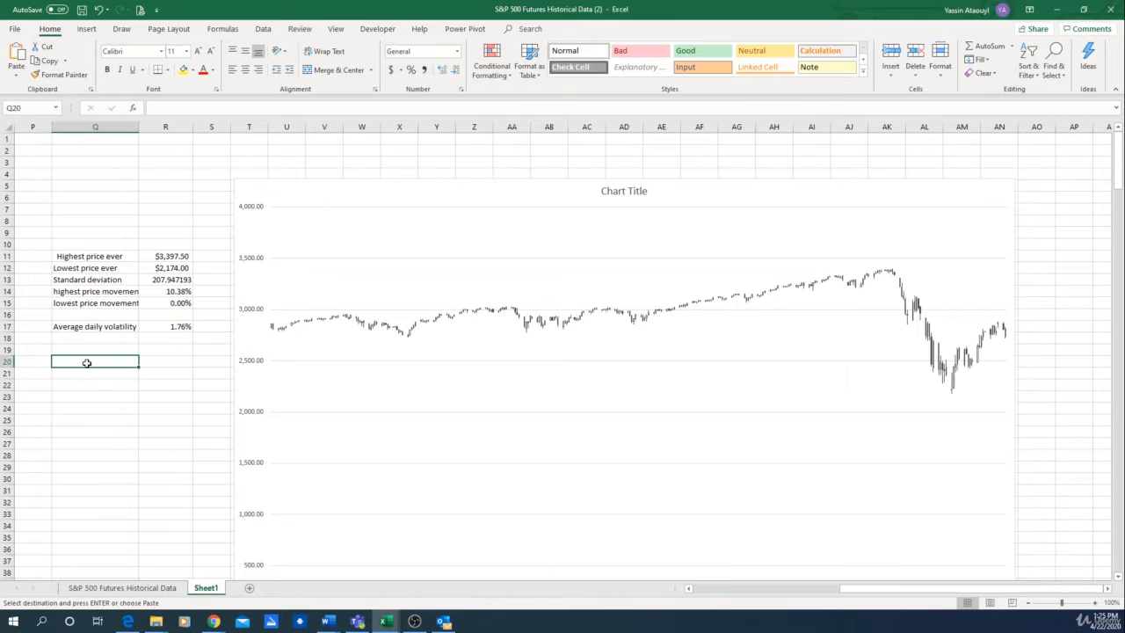
pyautogui.write('hest price (previsio')
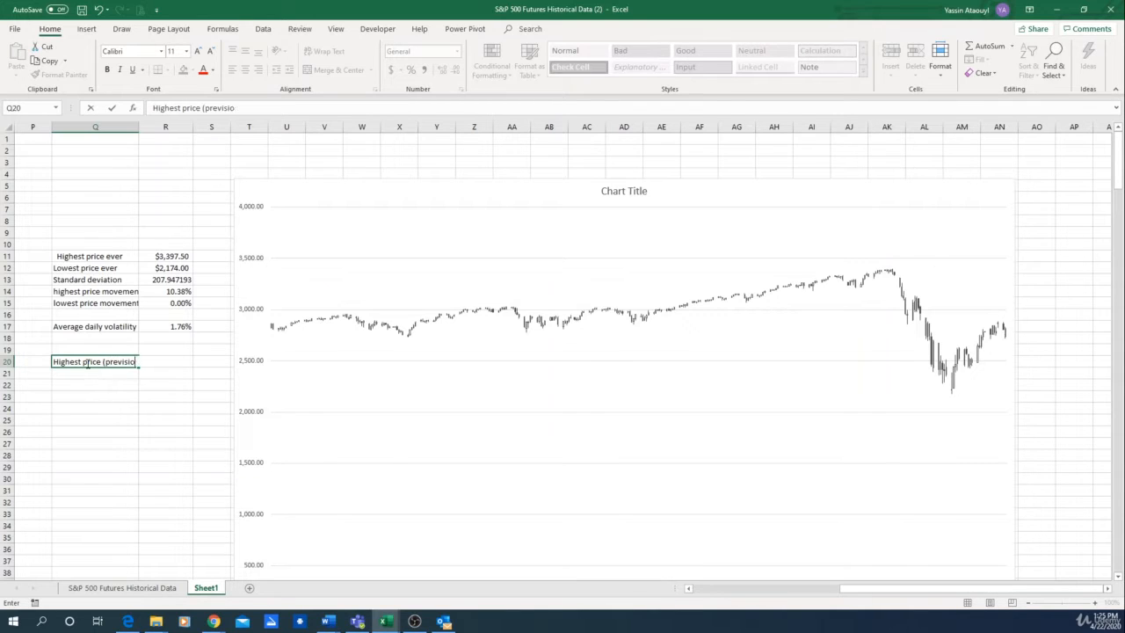
pyautogui.write('n')
pyautogui.press('Return')
pyautogui.write('Lo')
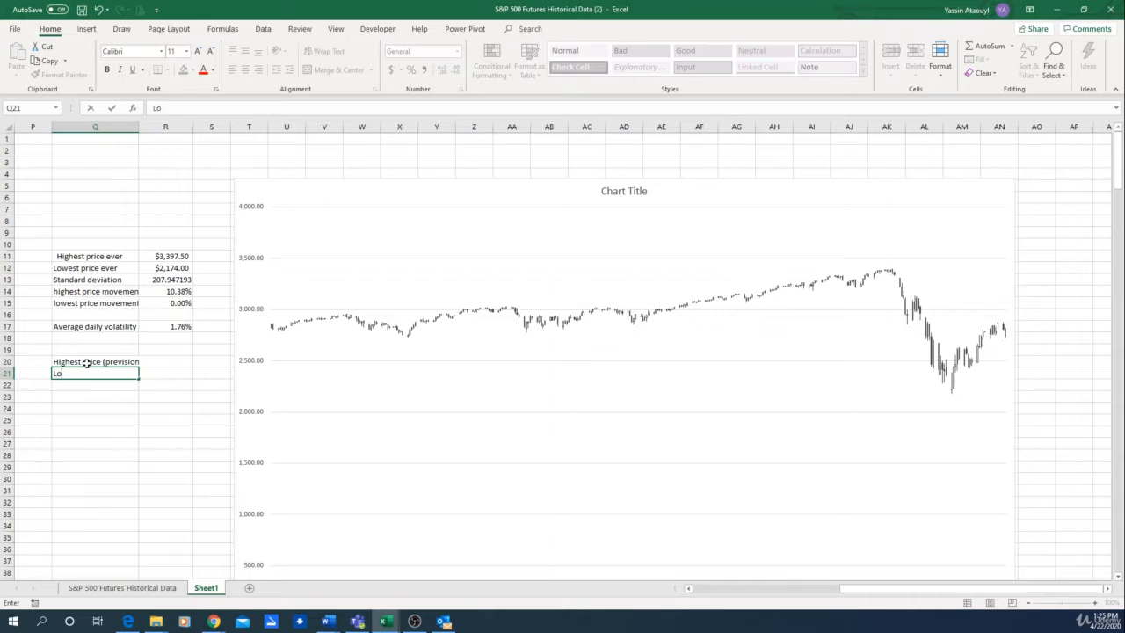
pyautogui.write('west price (prevision')
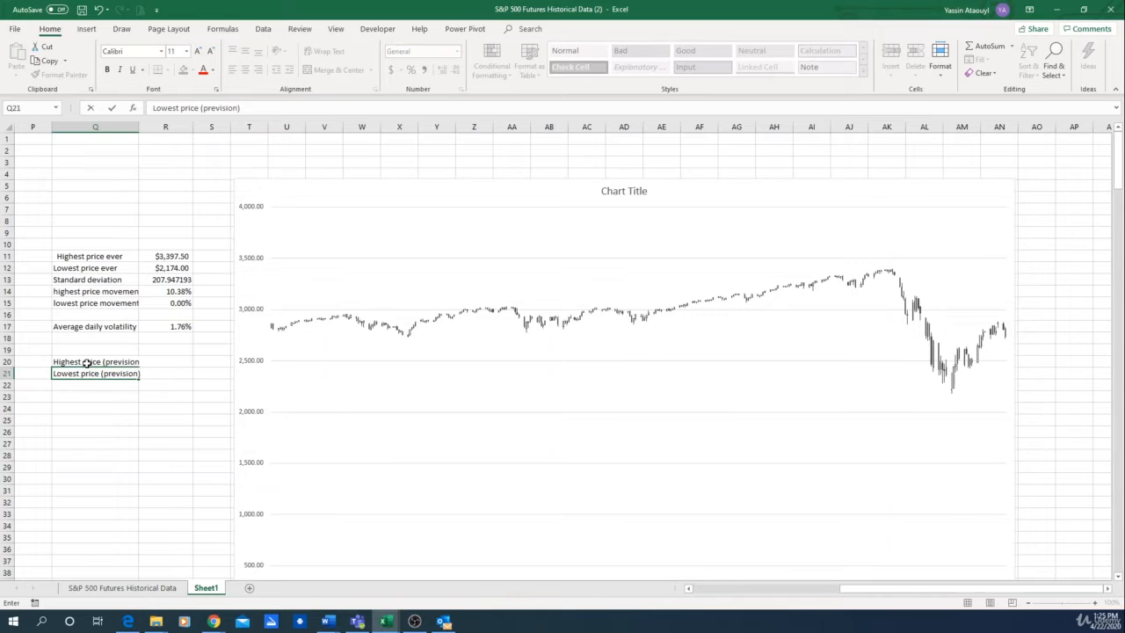
pyautogui.press('Return')
pyautogui.click(87, 363)
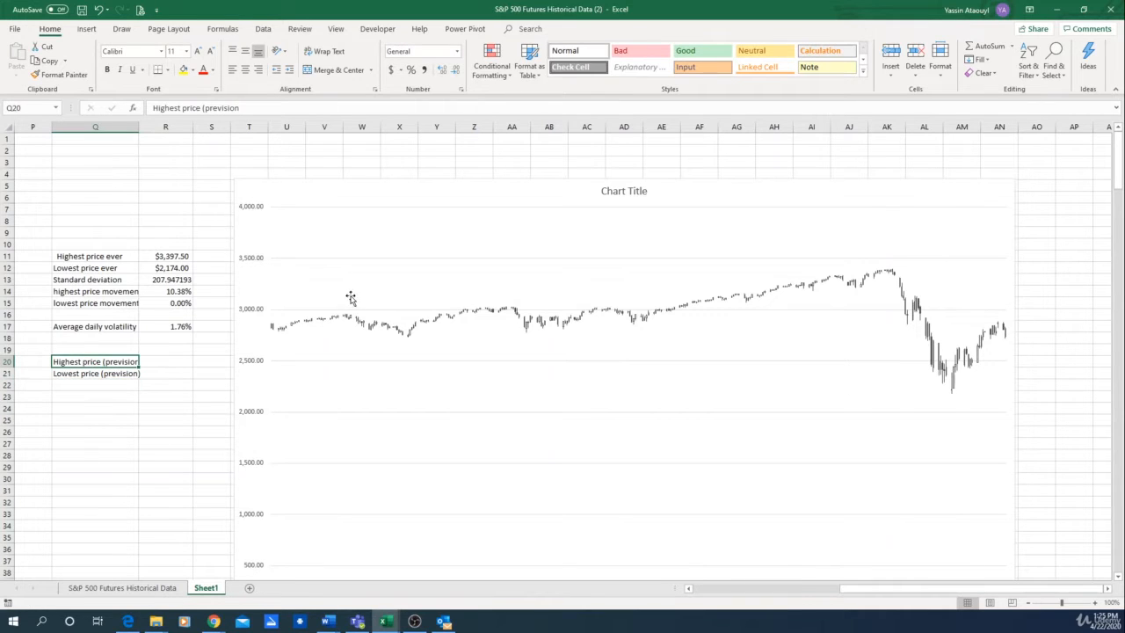
pyautogui.click(267, 108)
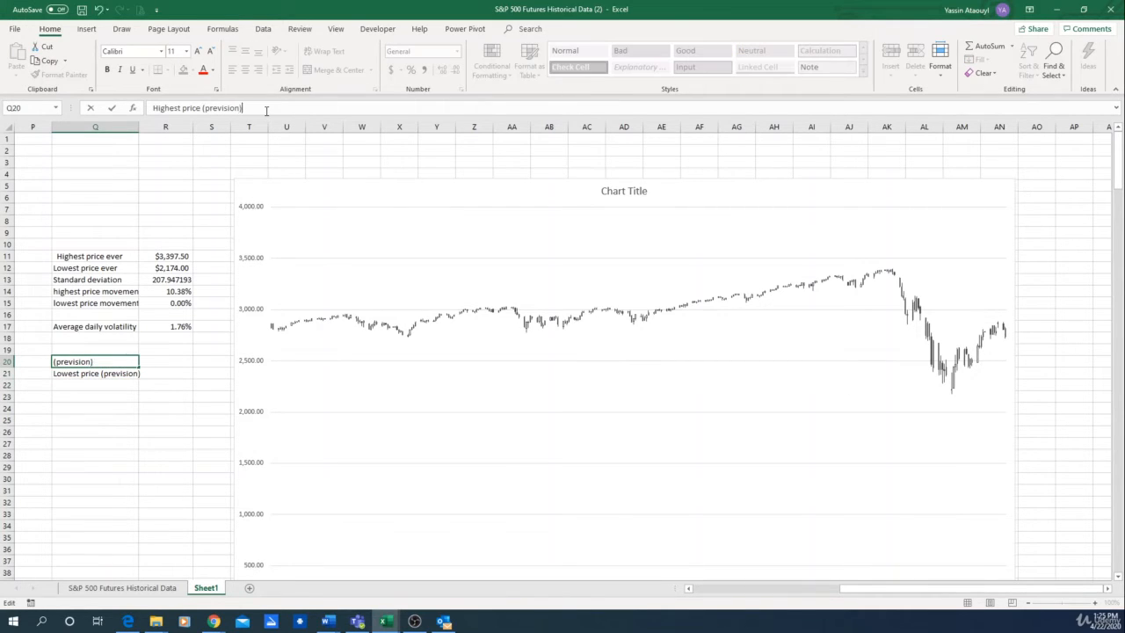
pyautogui.press('Return')
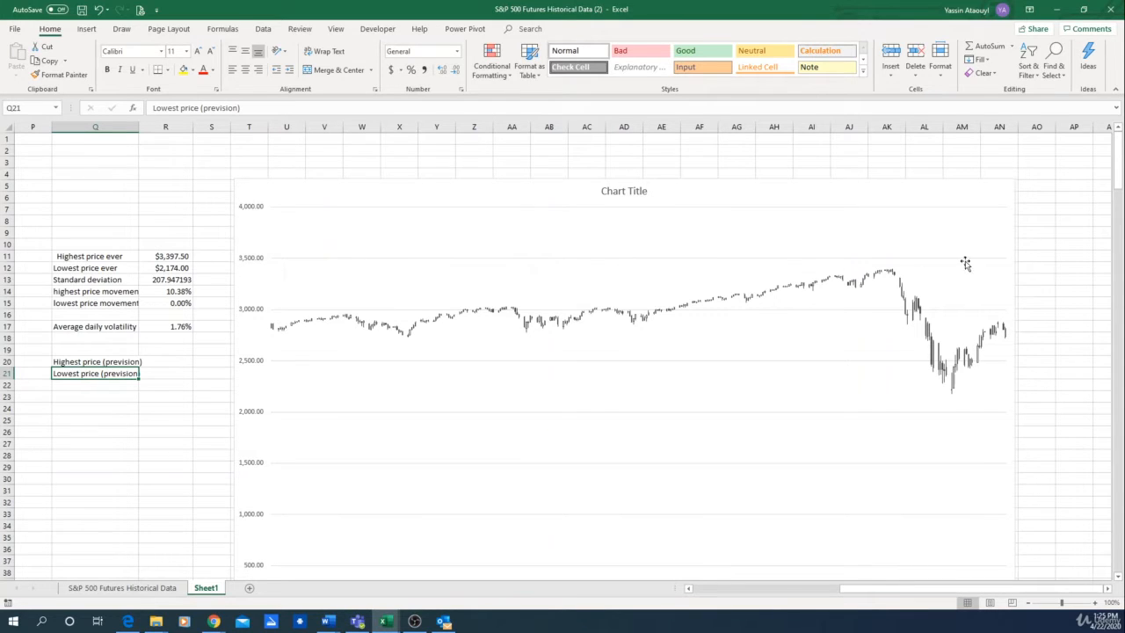
pyautogui.click(167, 443)
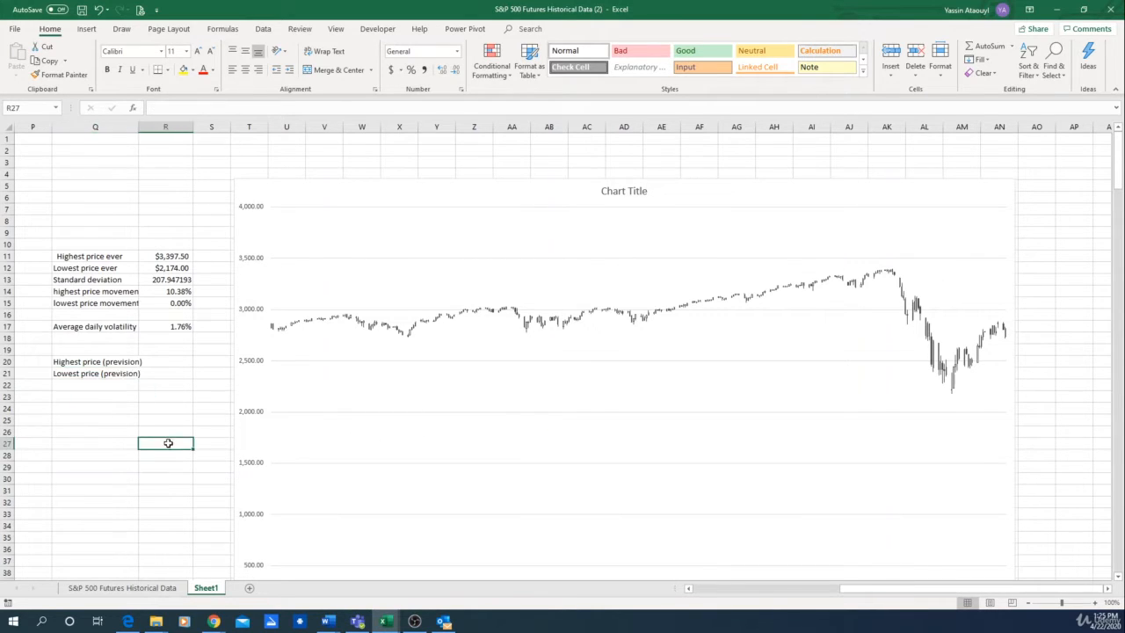
pyautogui.moveTo(139, 128); pyautogui.dragTo(149, 129)
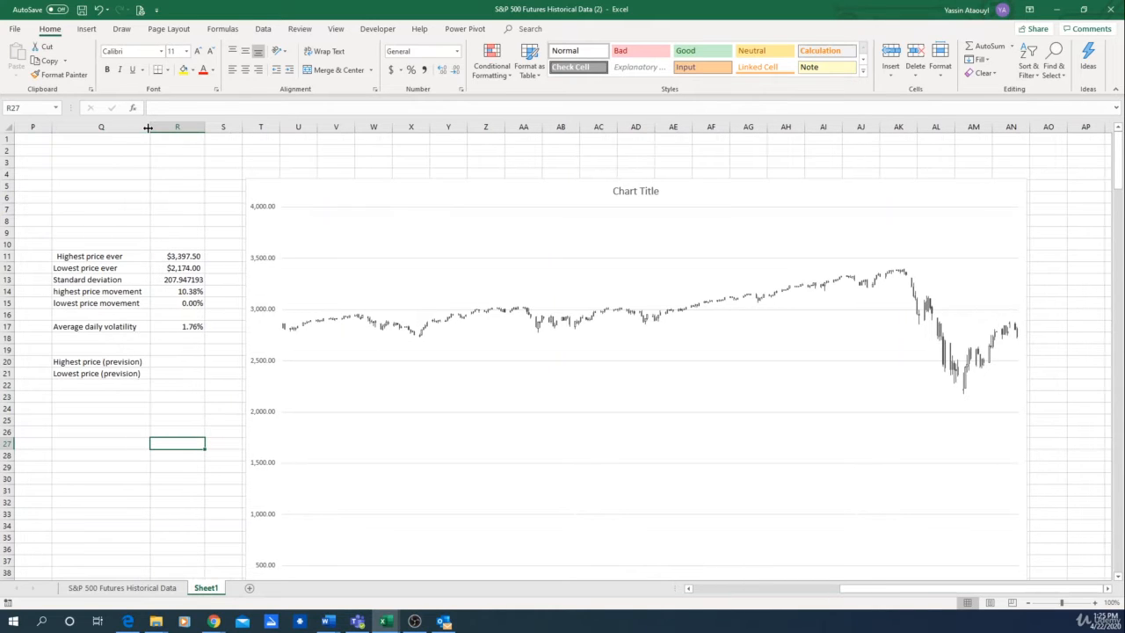
# Calculate the predicted highest price in R20 with =R11+2*R13 and review the cells the formula references
pyautogui.click(172, 361)
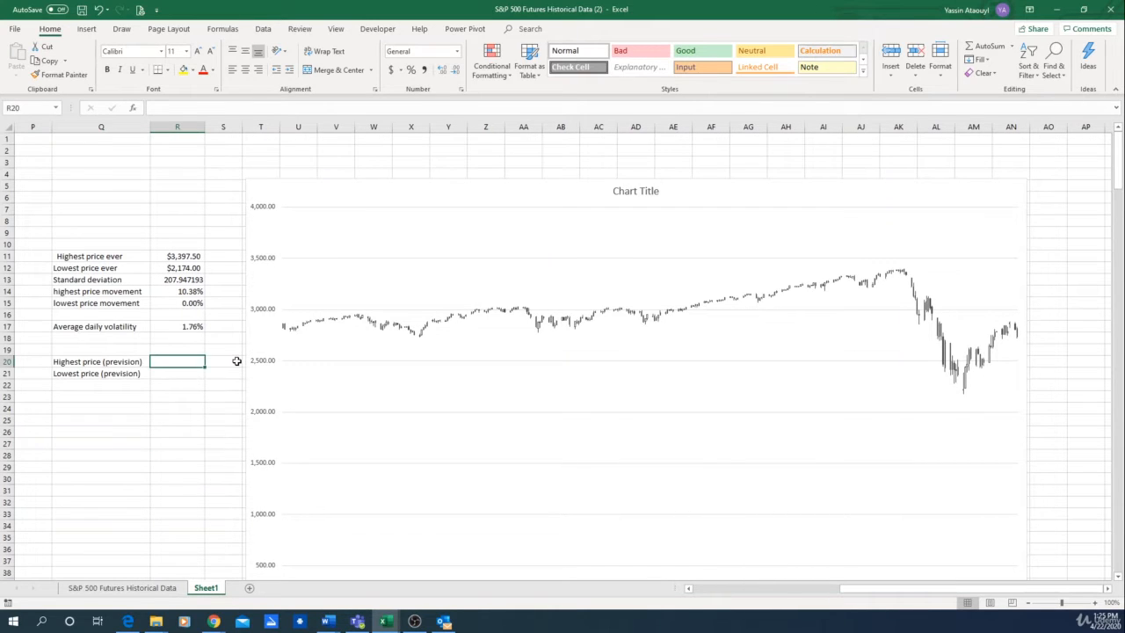
pyautogui.write('=')
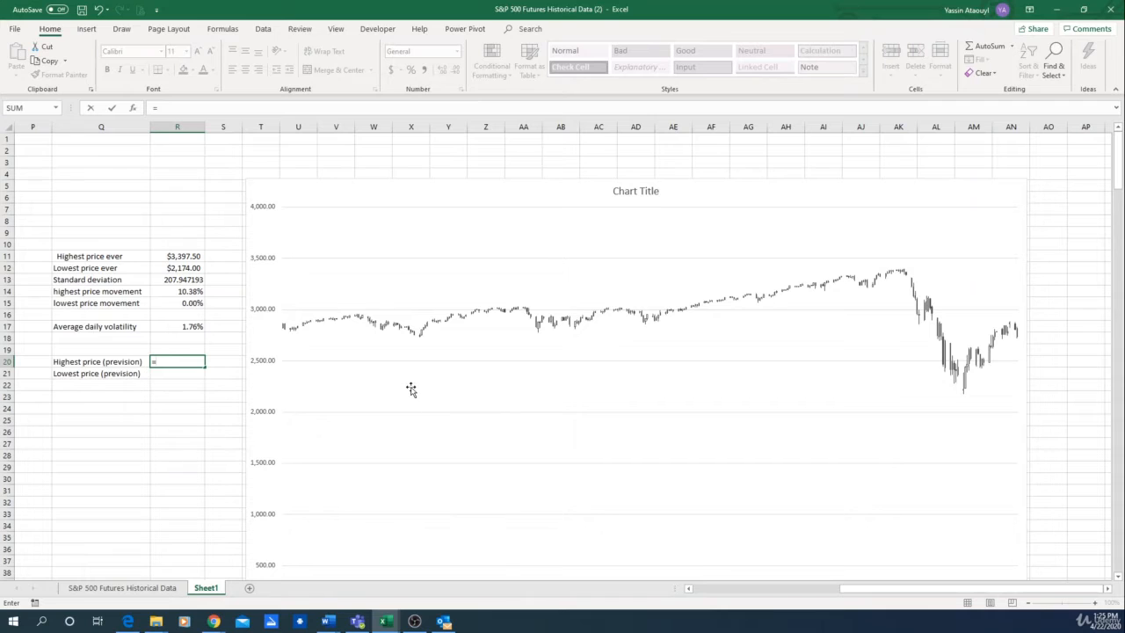
pyautogui.click(191, 255)
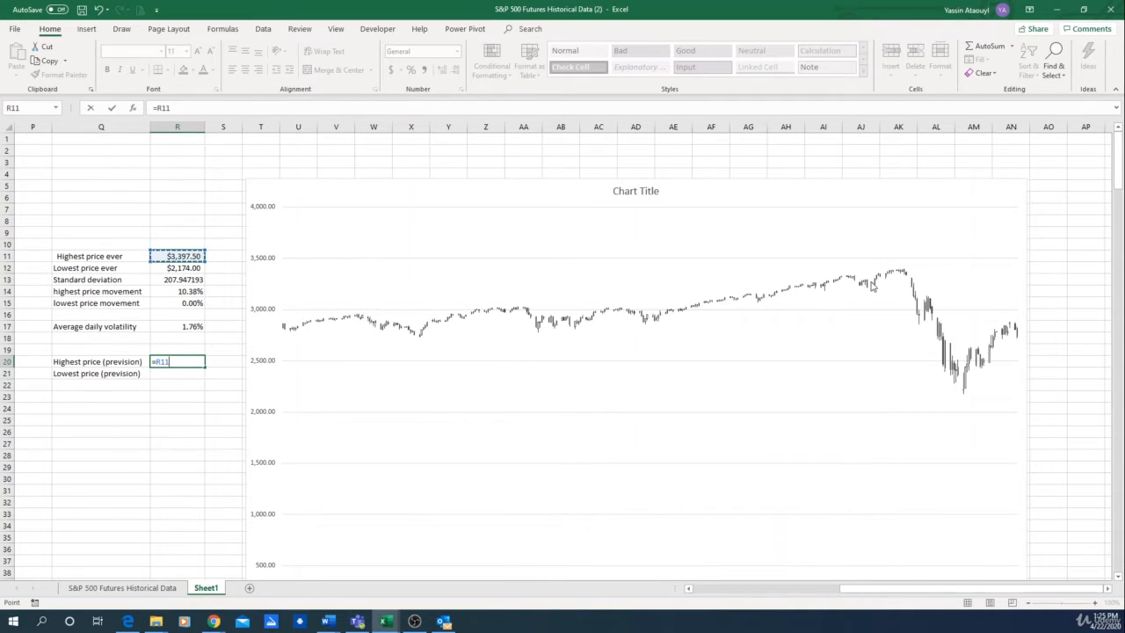
pyautogui.write('+2*')
pyautogui.click(186, 280)
pyautogui.press('Return')
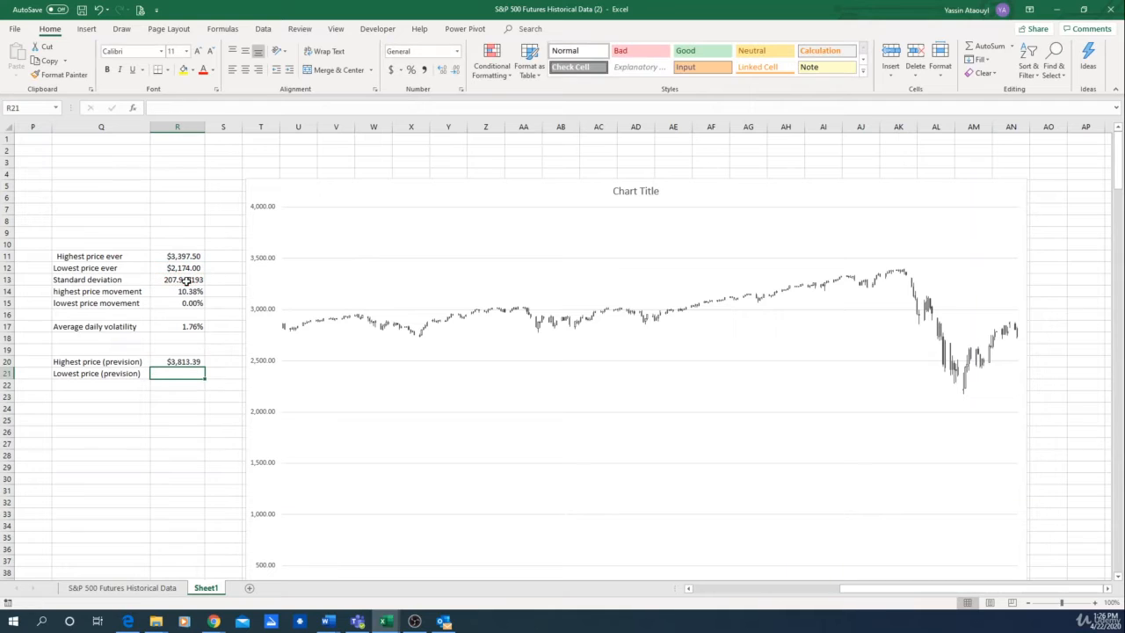
pyautogui.click(182, 362)
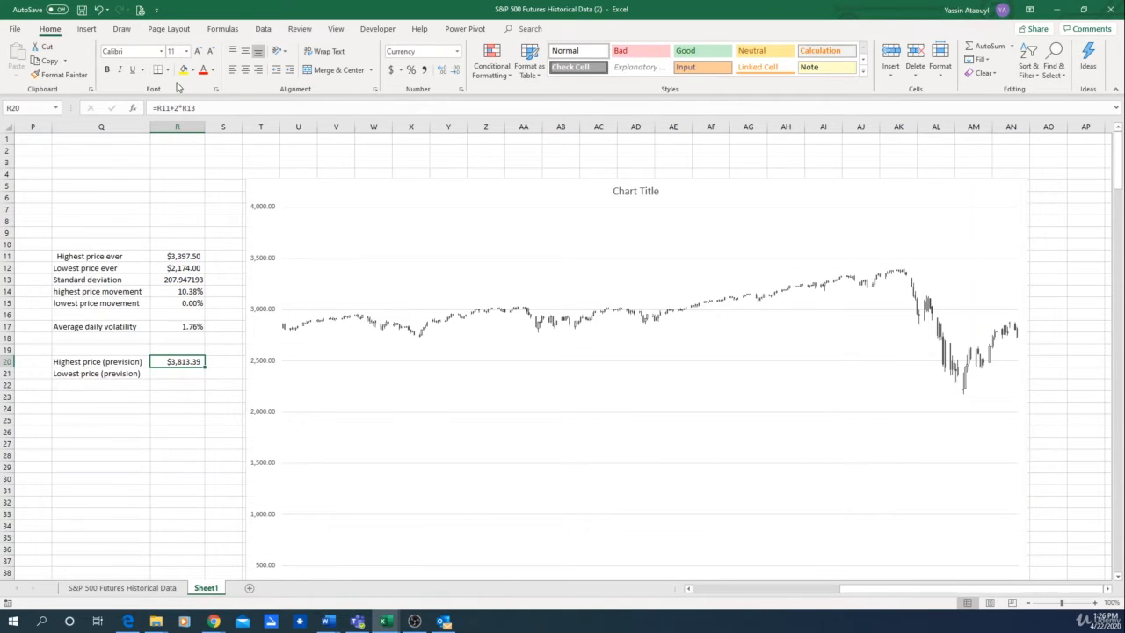
pyautogui.click(182, 109)
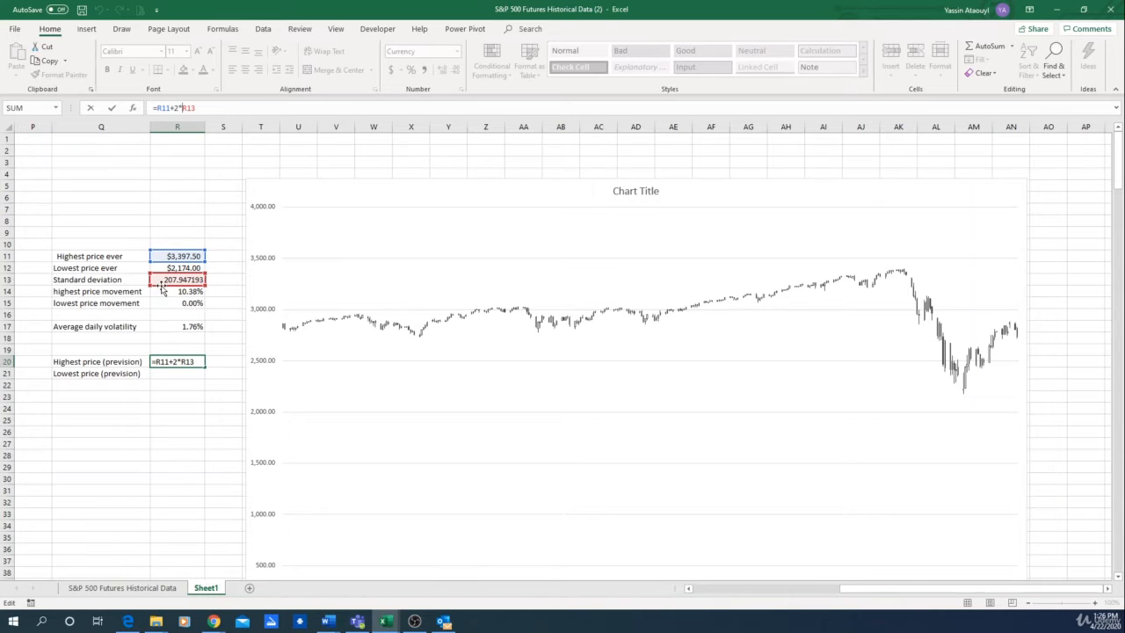
pyautogui.press('Return')
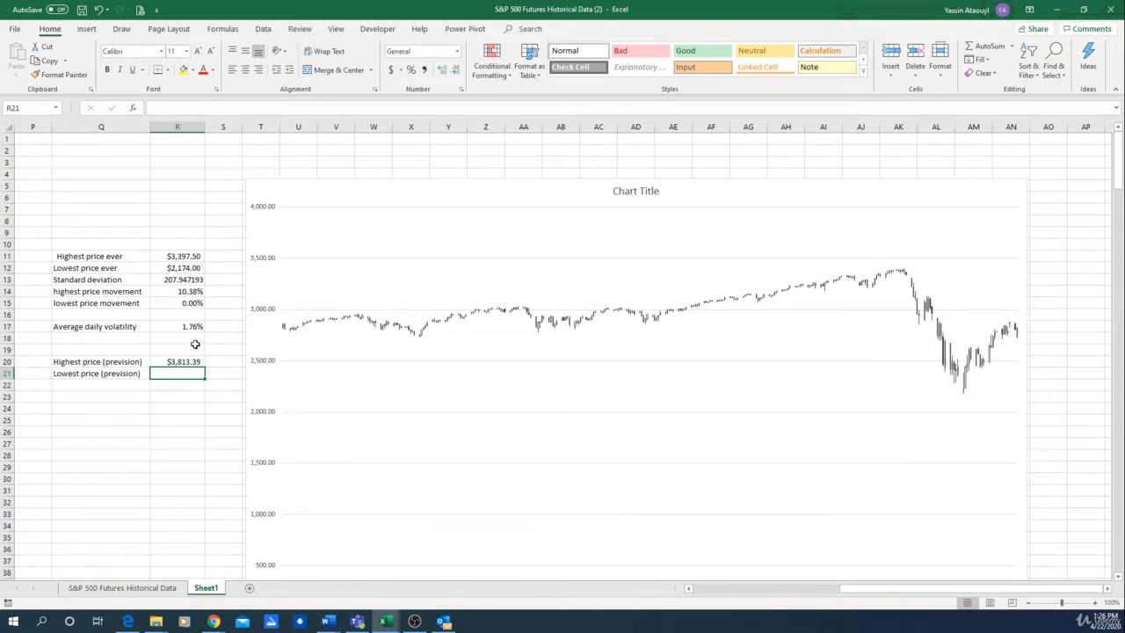
# Calculate the predicted lowest price in R21 with =R12-2*R13
pyautogui.write('=')
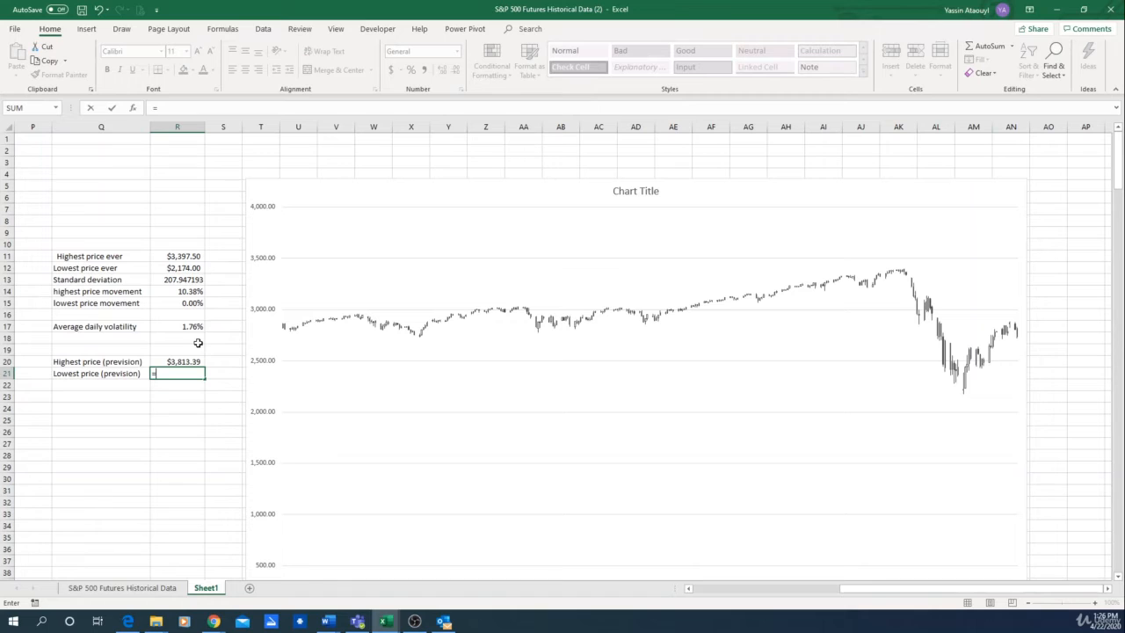
pyautogui.click(183, 269)
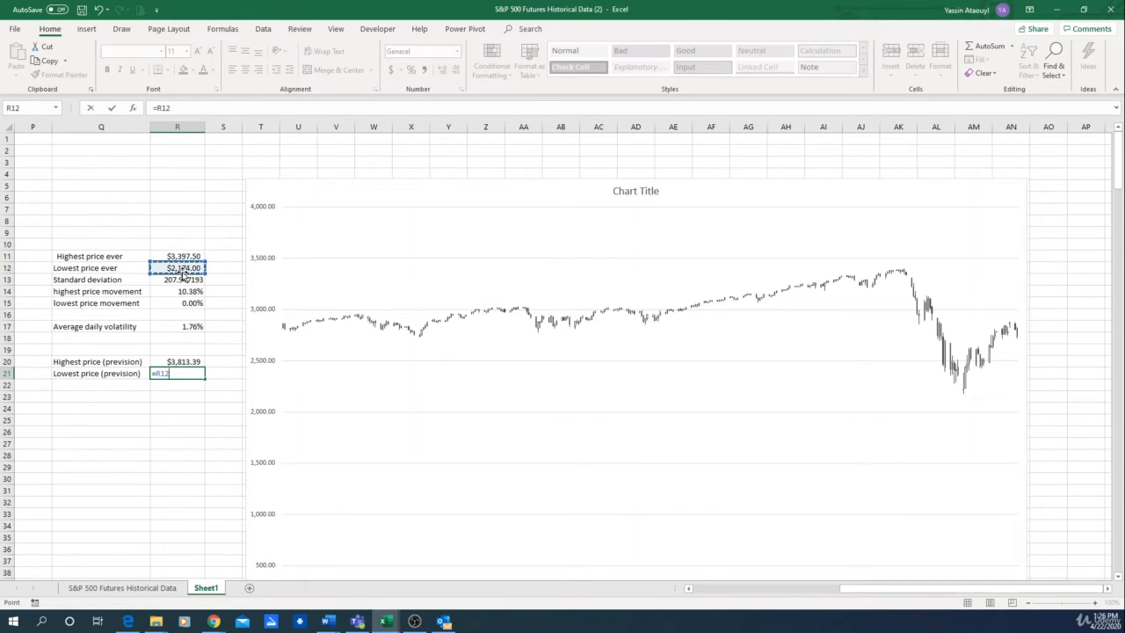
pyautogui.write('-')
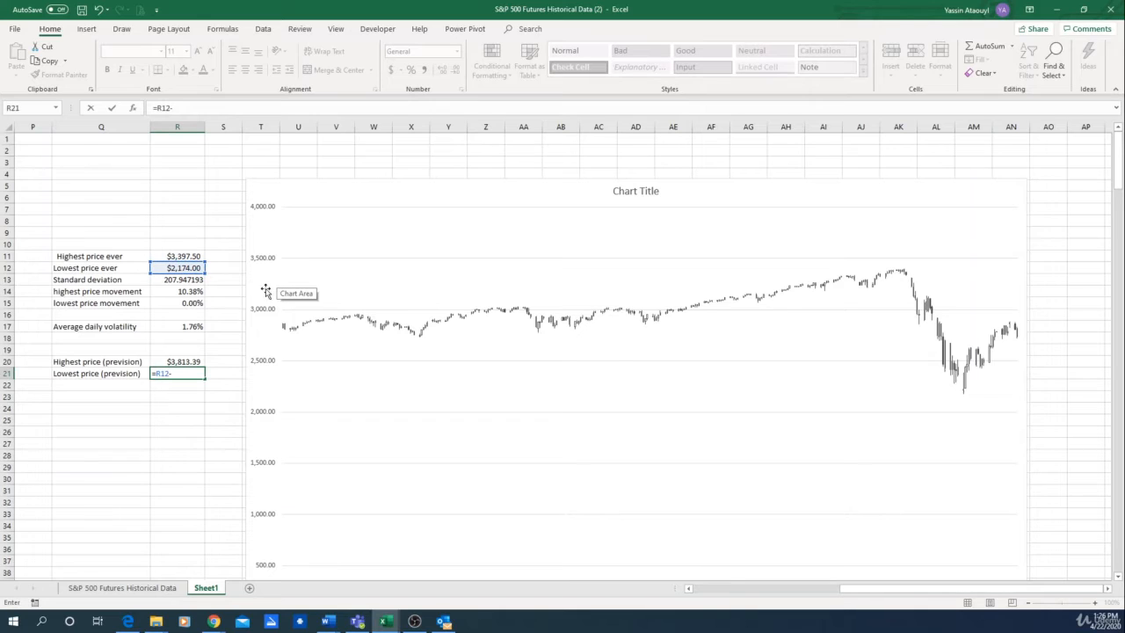
pyautogui.write('2*')
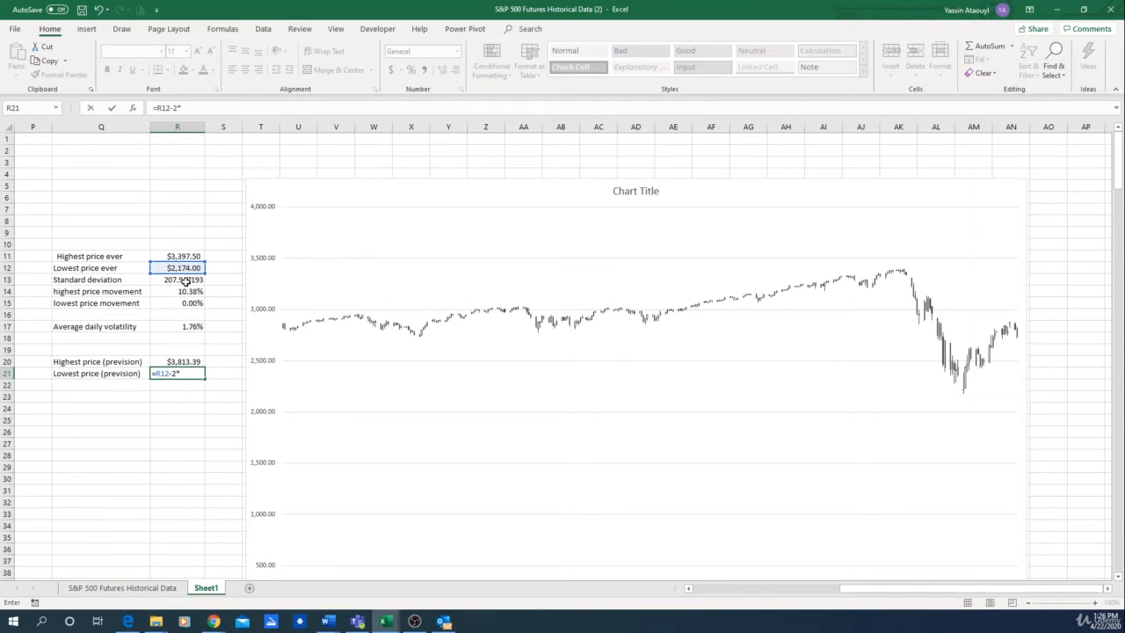
pyautogui.click(185, 279)
pyautogui.press('Return')
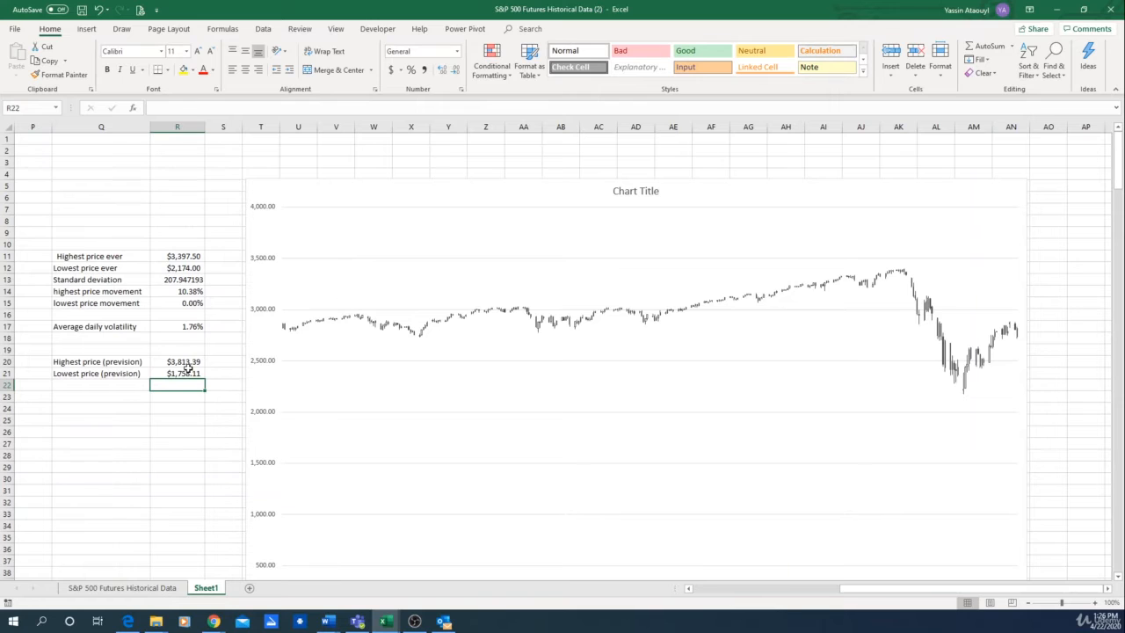
# Review the formulas behind the predicted highest price in R20 and predicted lowest price in R21
pyautogui.click(86, 30)
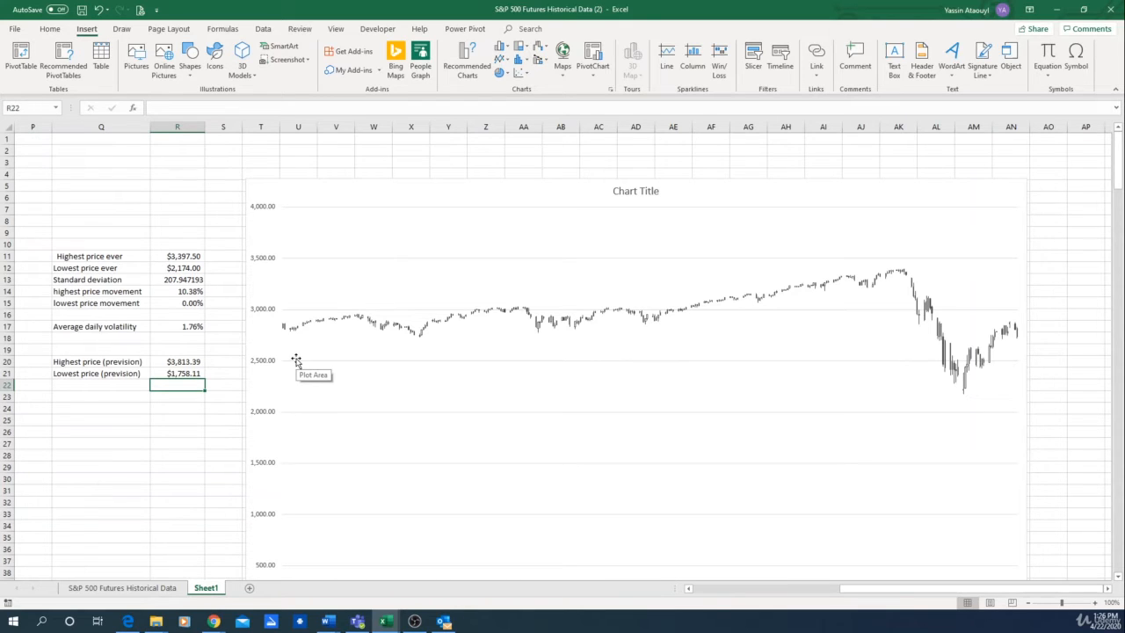
pyautogui.click(183, 364)
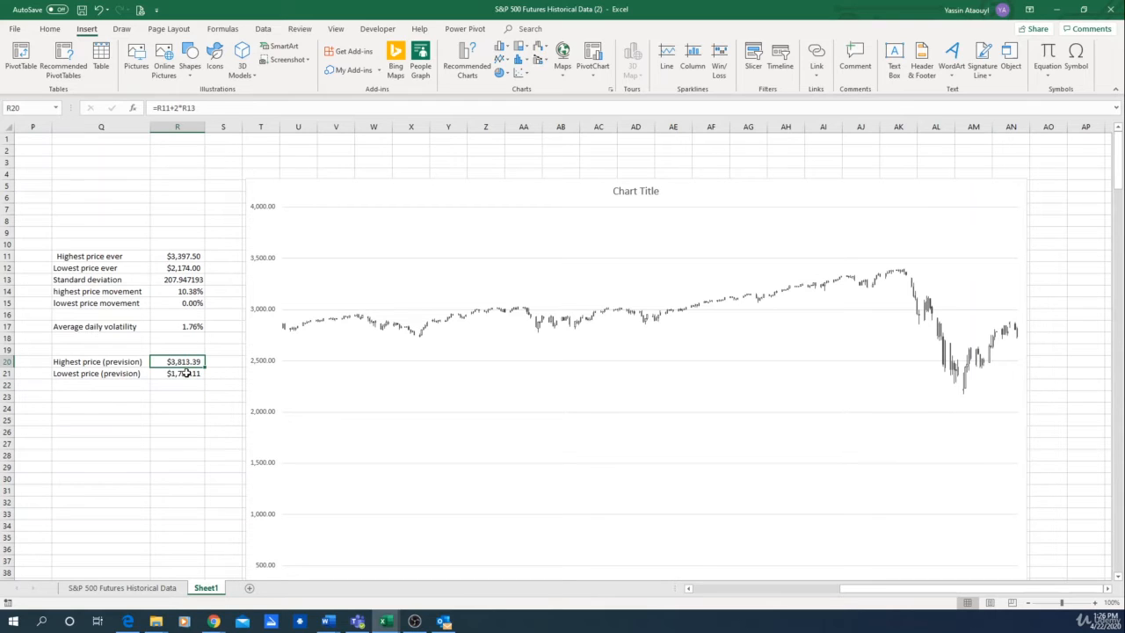
pyautogui.click(180, 373)
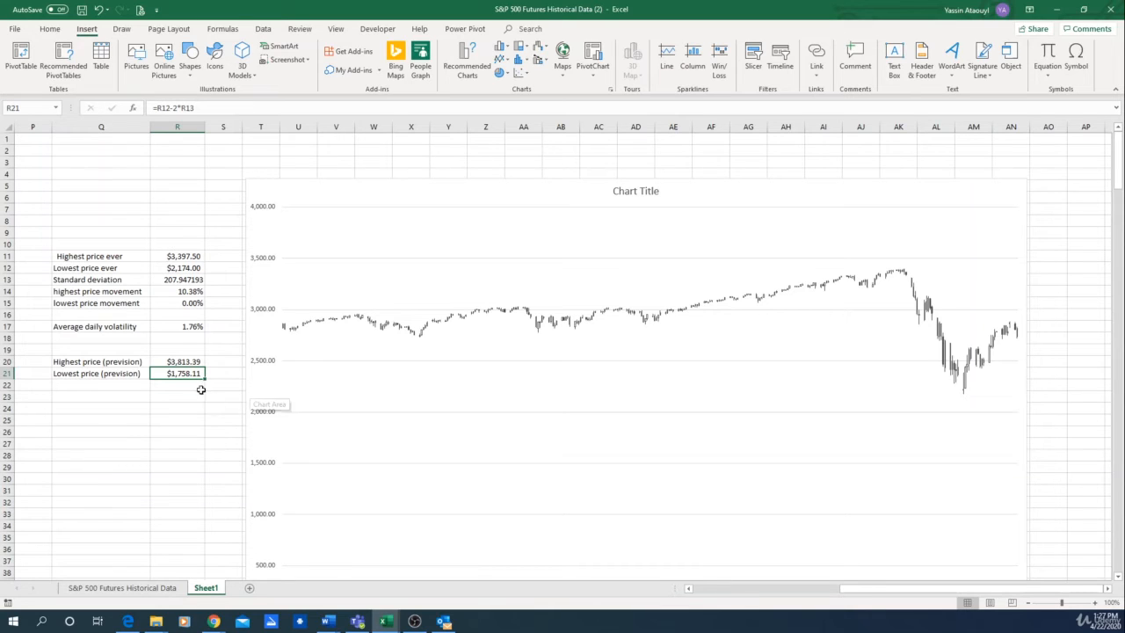
pyautogui.click(189, 363)
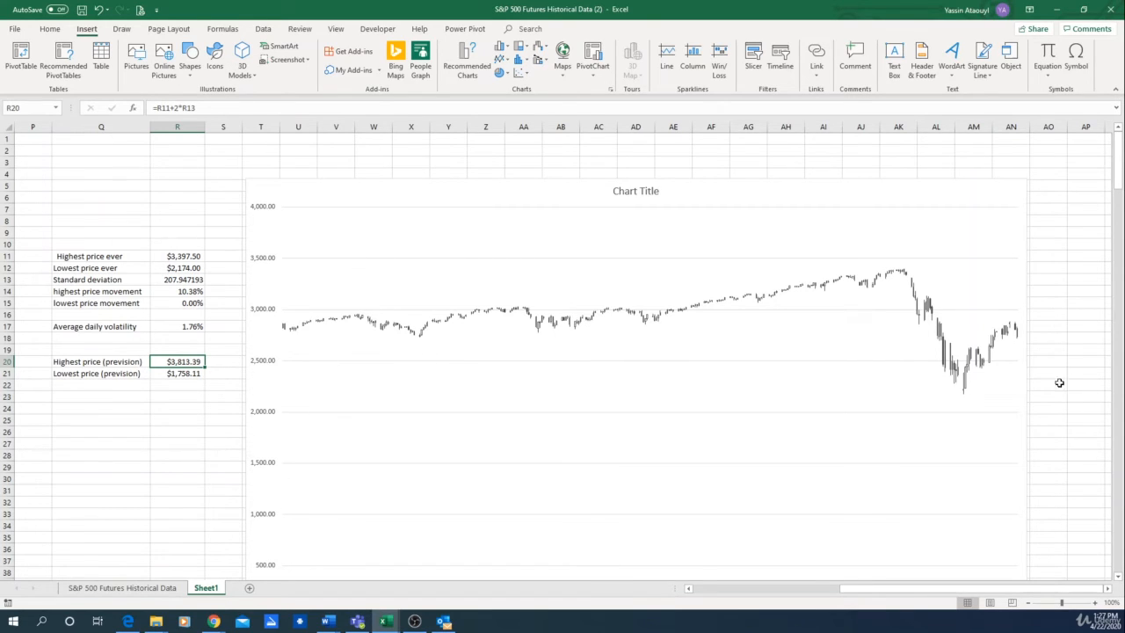
# Draw a horizontal black pen line across the stock chart at about 3,800 to mark the predicted highest price
pyautogui.click(122, 29)
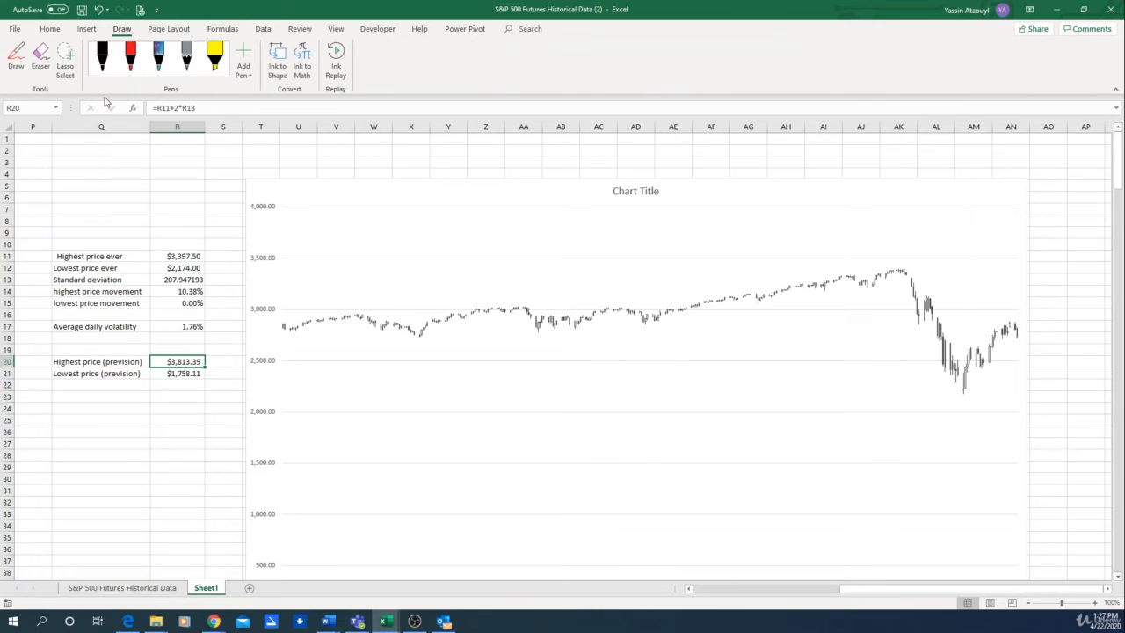
pyautogui.click(16, 56)
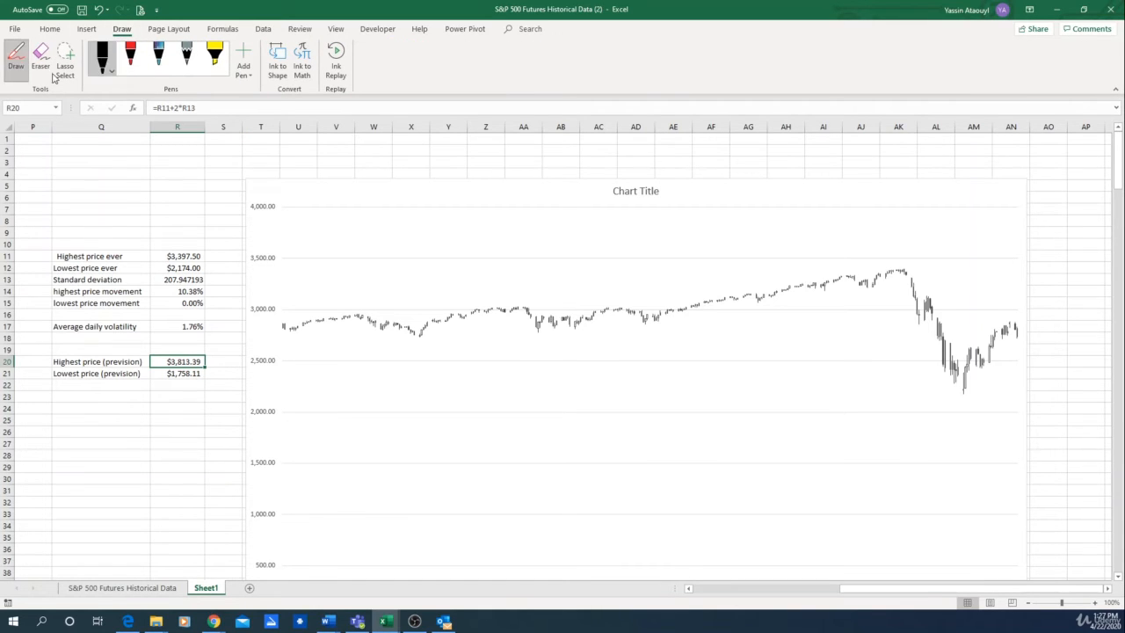
pyautogui.click(102, 58)
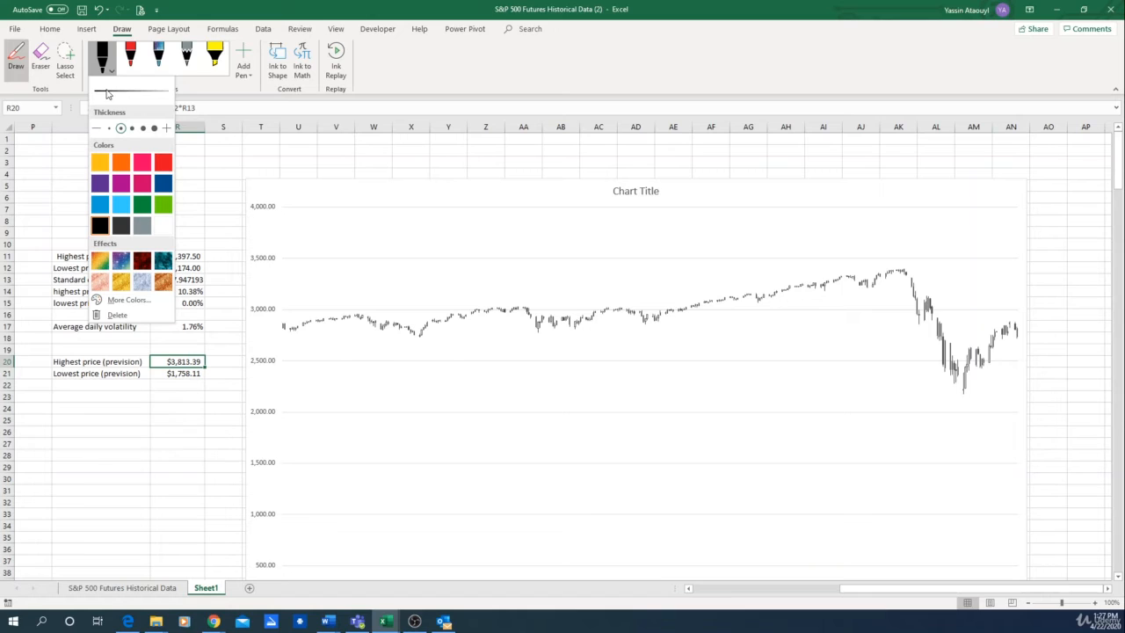
pyautogui.click(276, 226)
pyautogui.moveTo(276, 226); pyautogui.dragTo(1008, 226)
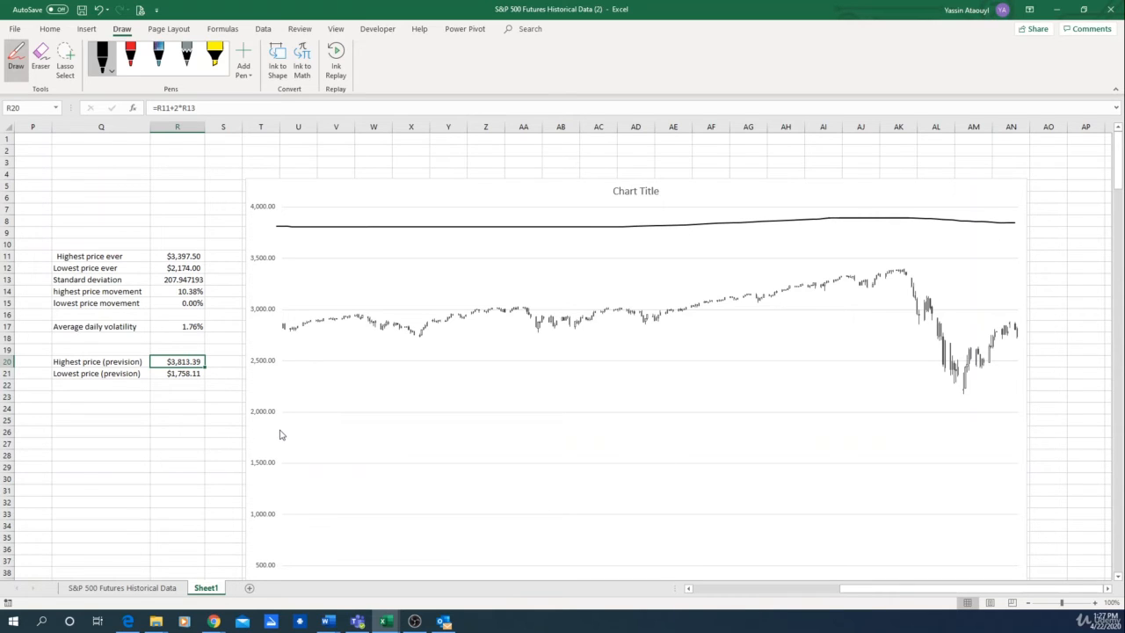
# Draw a black pen line across the chart just below 2,000 for the predicted lowest price, and extend both lines through column AP
pyautogui.moveTo(279, 430); pyautogui.dragTo(1020, 431)
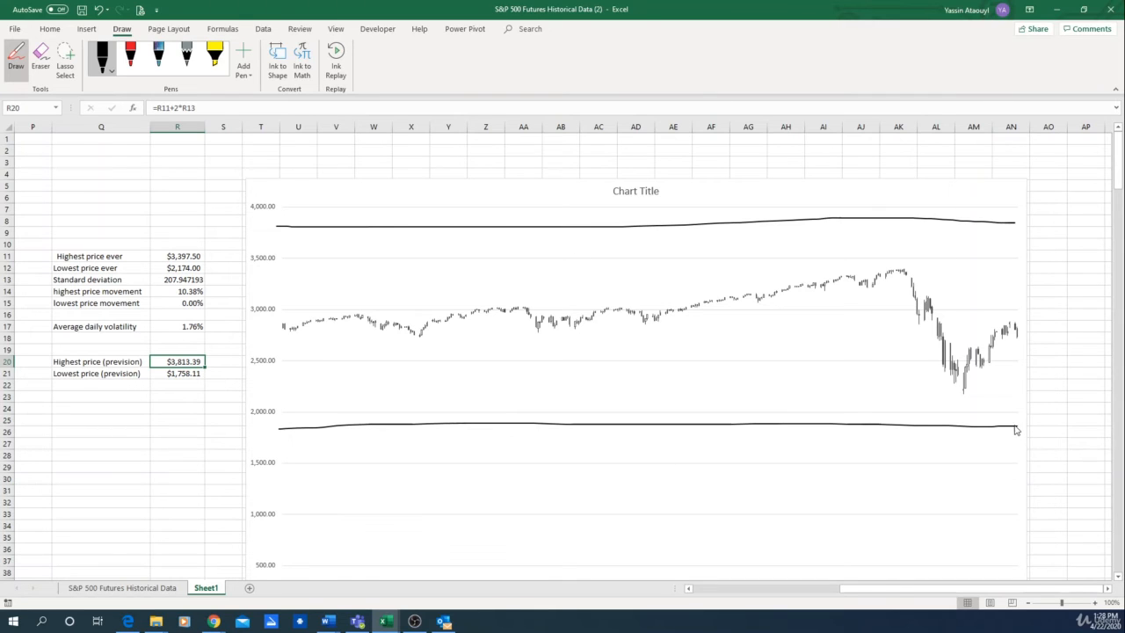
pyautogui.moveTo(1023, 427); pyautogui.dragTo(1106, 422)
pyautogui.moveTo(1016, 223); pyautogui.dragTo(1102, 221)
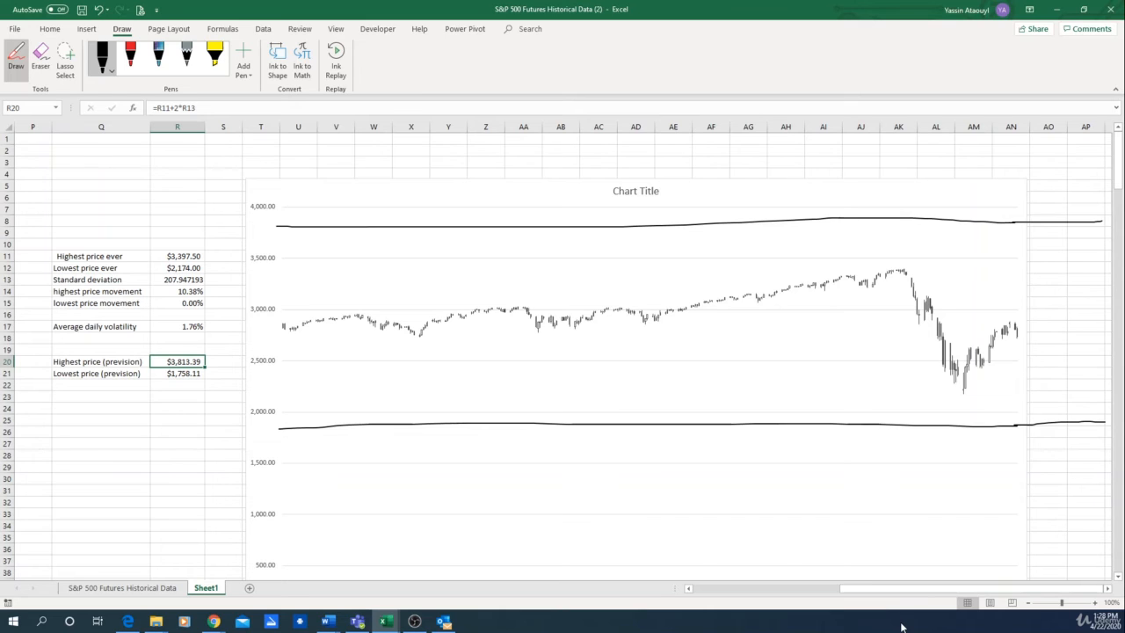
pyautogui.moveTo(873, 589); pyautogui.dragTo(719, 589)
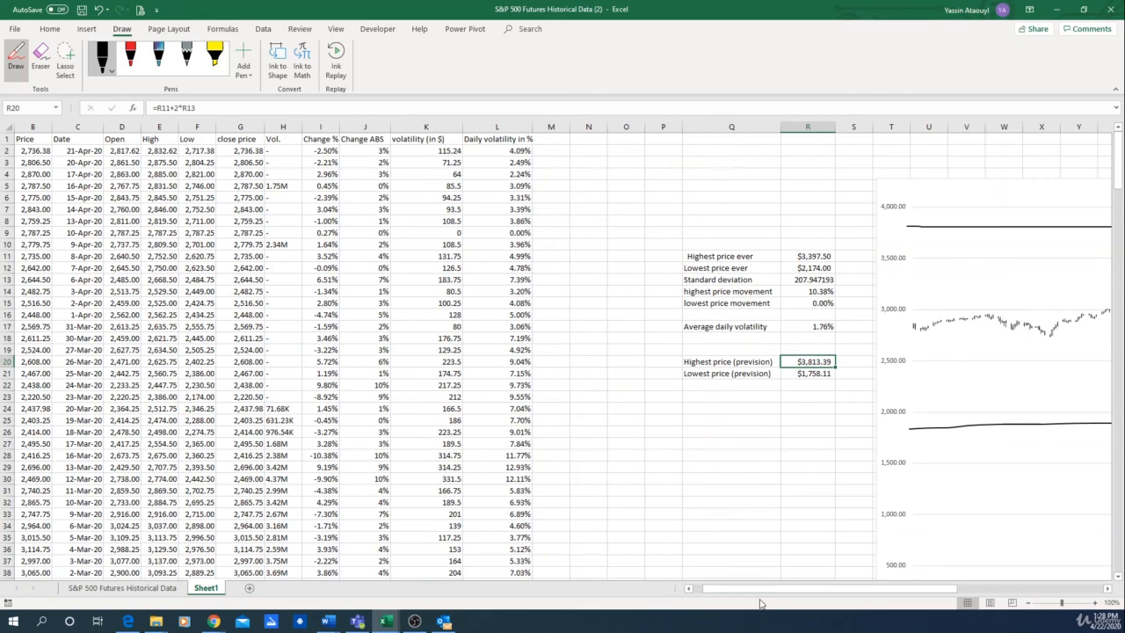
pyautogui.moveTo(779, 591); pyautogui.dragTo(991, 595)
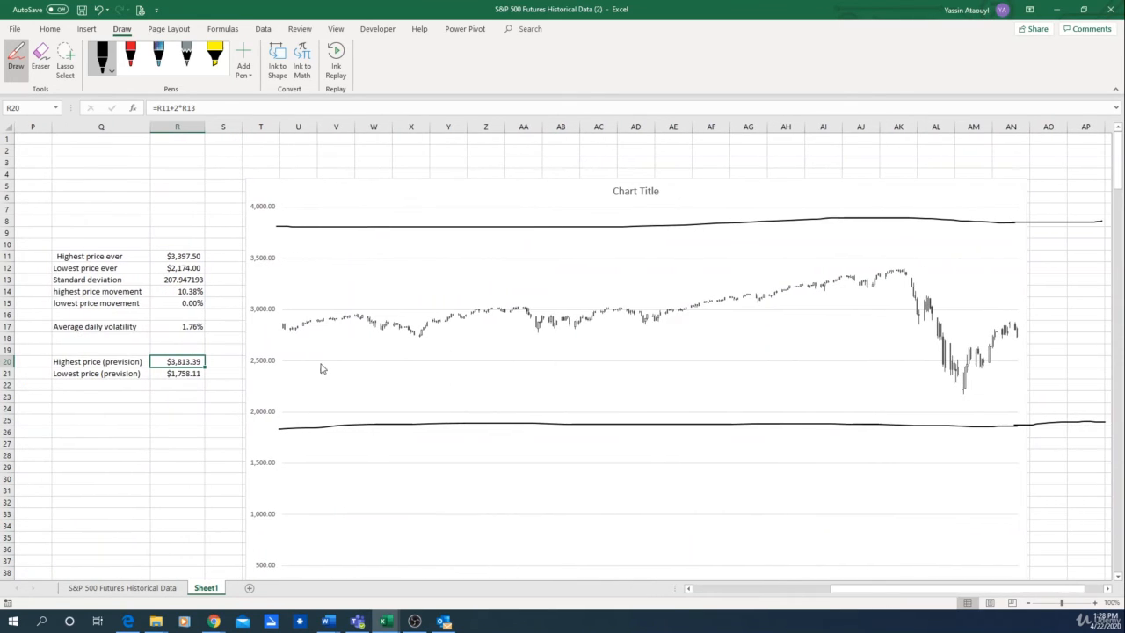